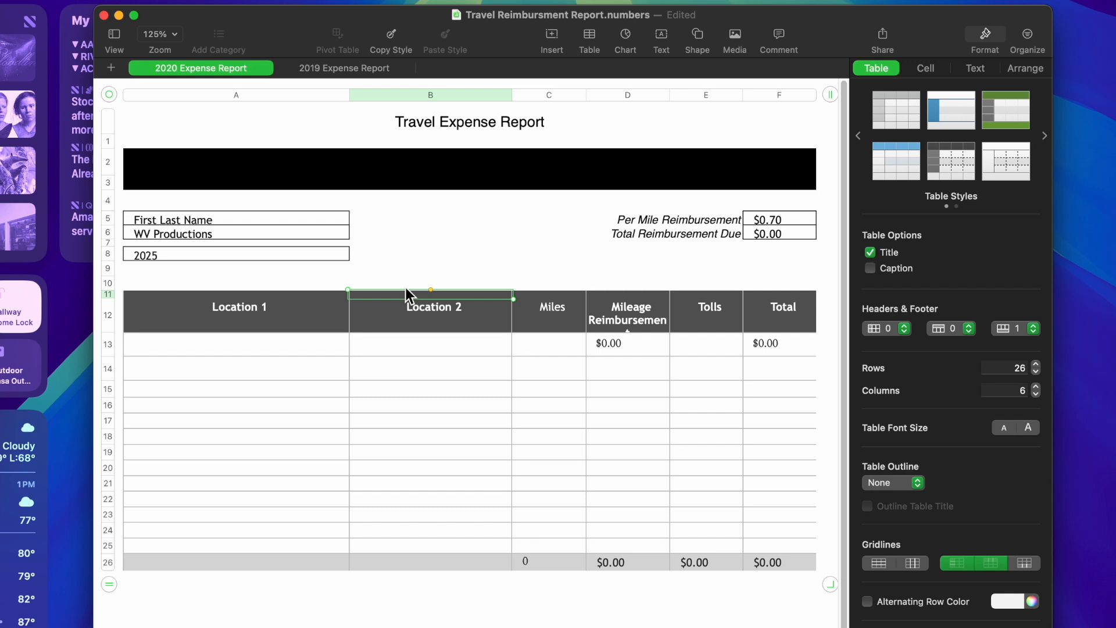
- Review the trip entries and expense currency column on the 2019 Expense Report sheet, and return to the 2020 Expense Report sheet
click(337, 69)
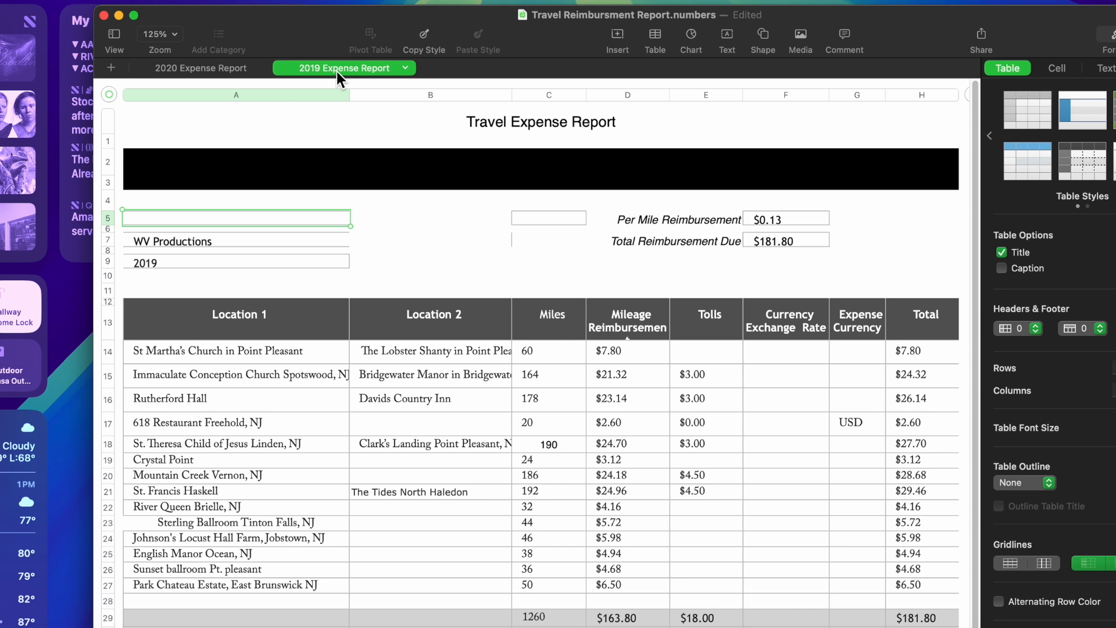
click(233, 438)
click(334, 434)
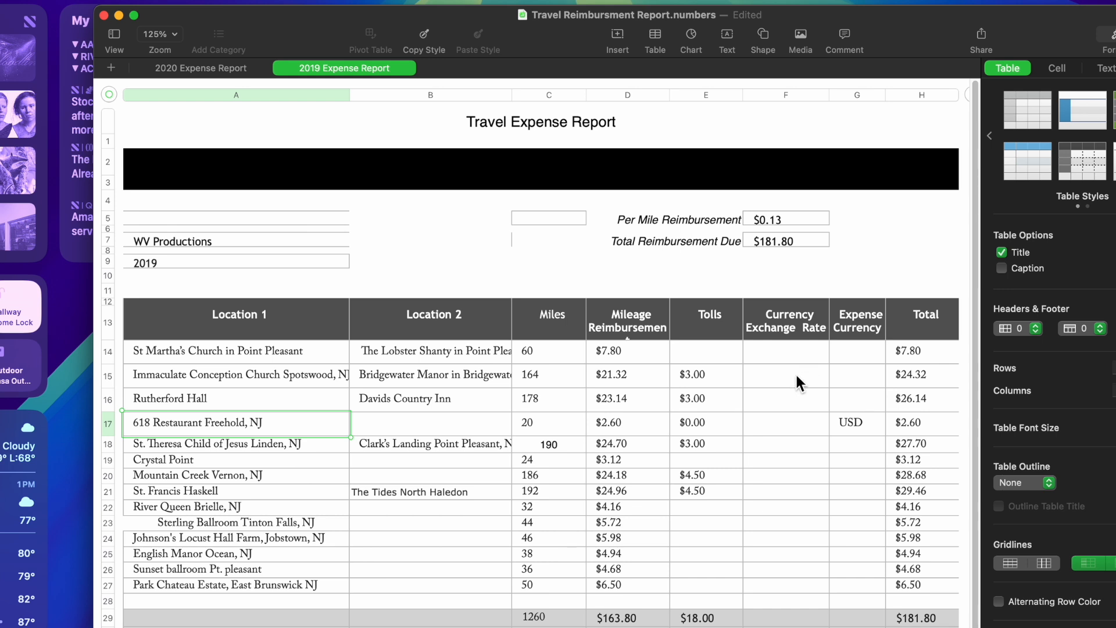
click(787, 388)
click(857, 419)
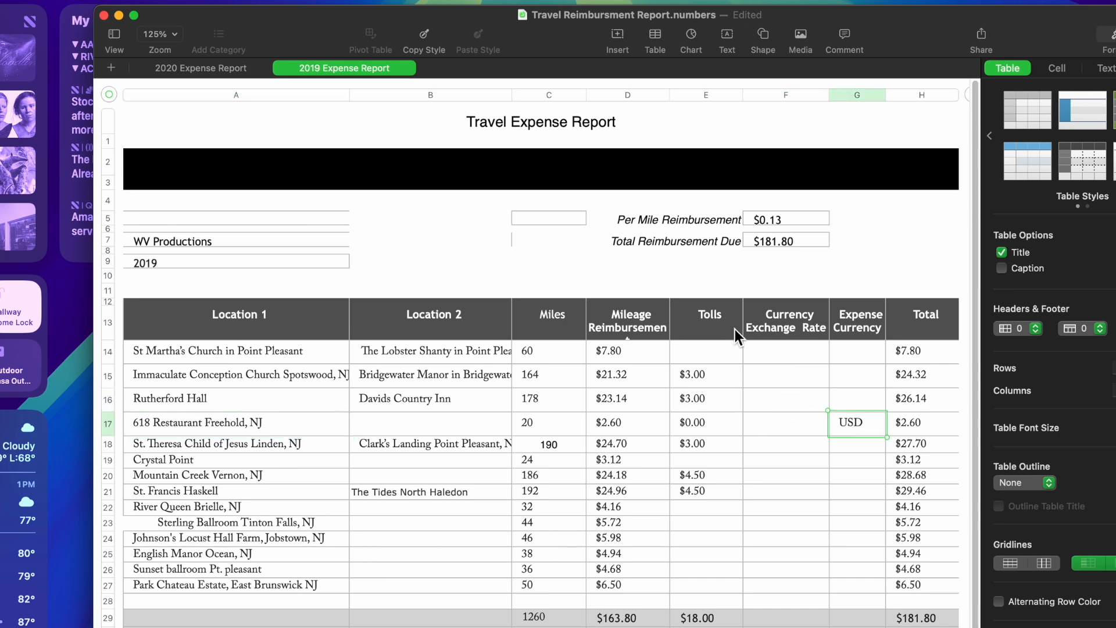
click(238, 68)
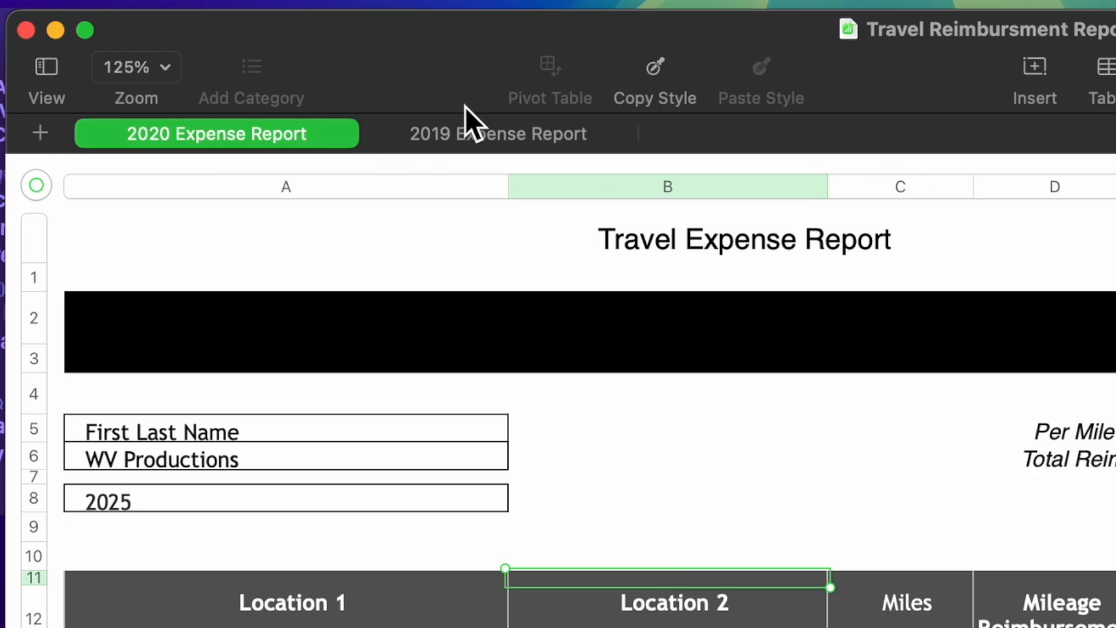
- Look over the management options available for the 2020 Expense Report sheet, such as Rename and Duplicate
click(339, 132)
click(340, 131)
click(344, 135)
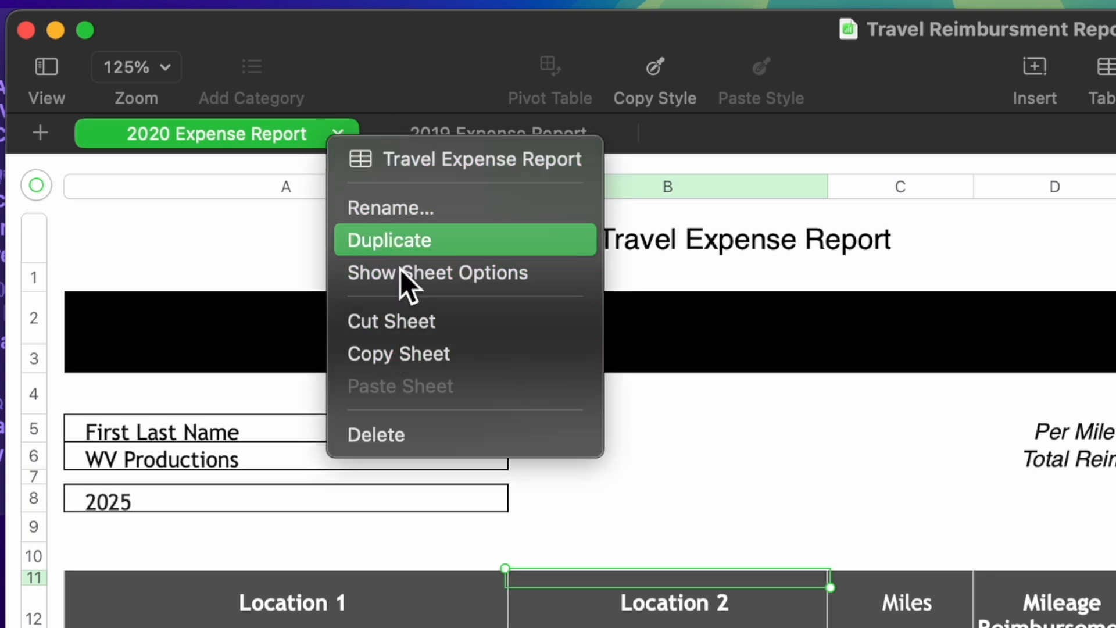
click(399, 253)
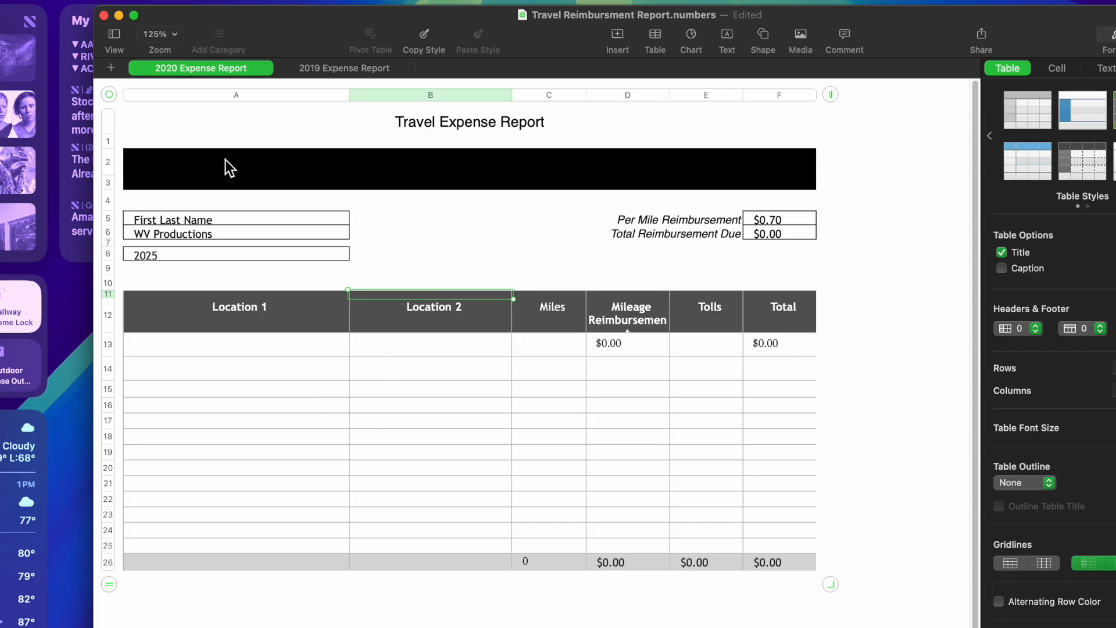
- Inspect the name, company and year fields, and the Per Mile Reimbursement and Total Reimbursement Due cells
click(190, 222)
click(180, 241)
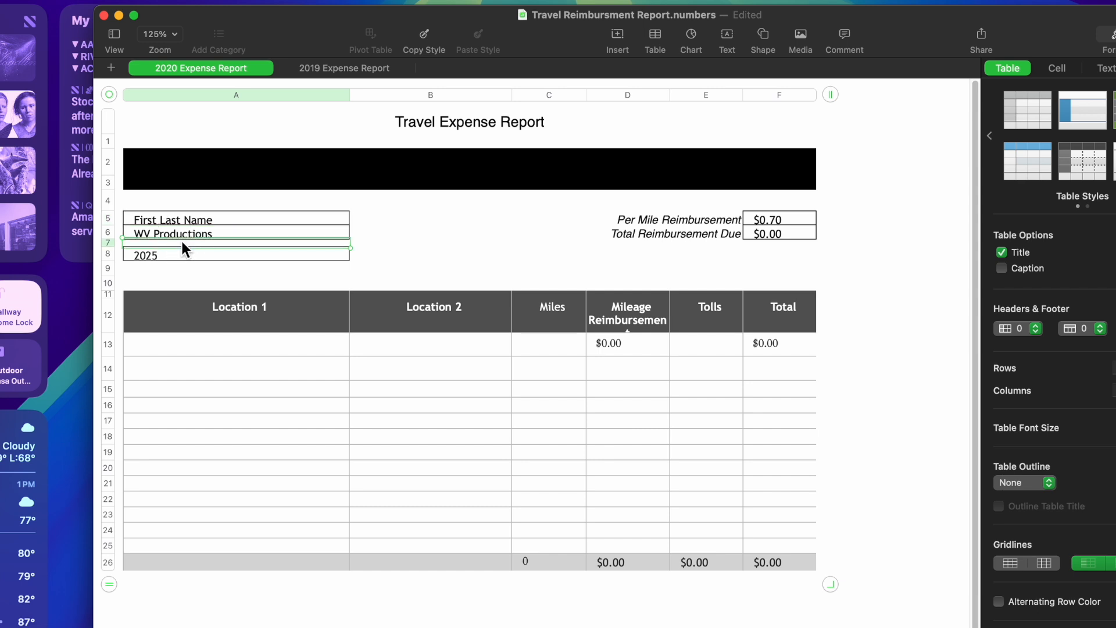
click(165, 255)
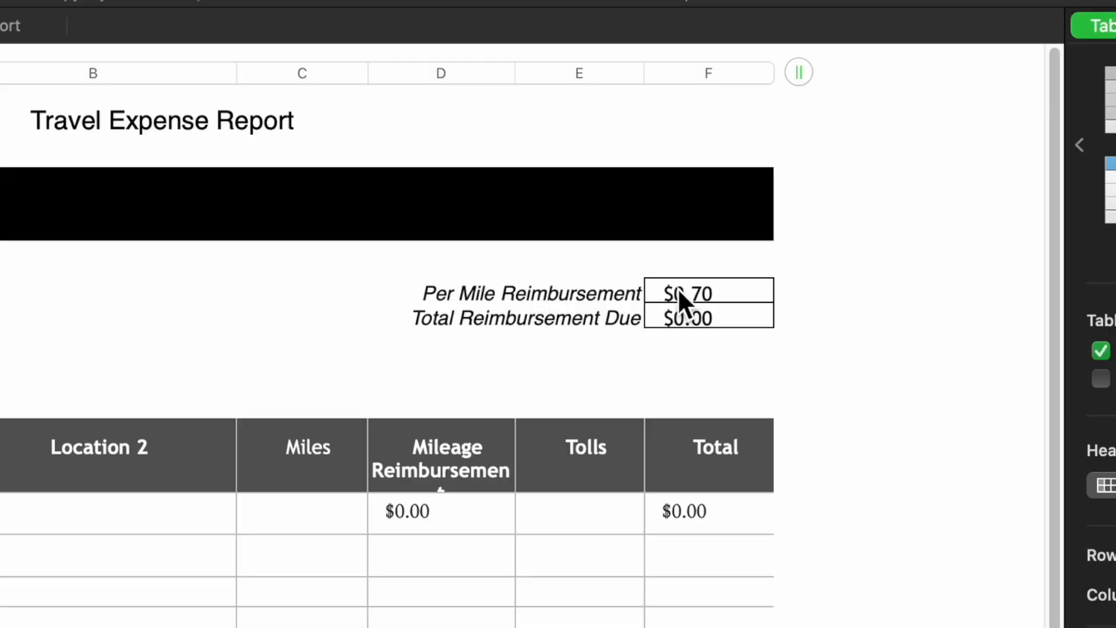
click(707, 294)
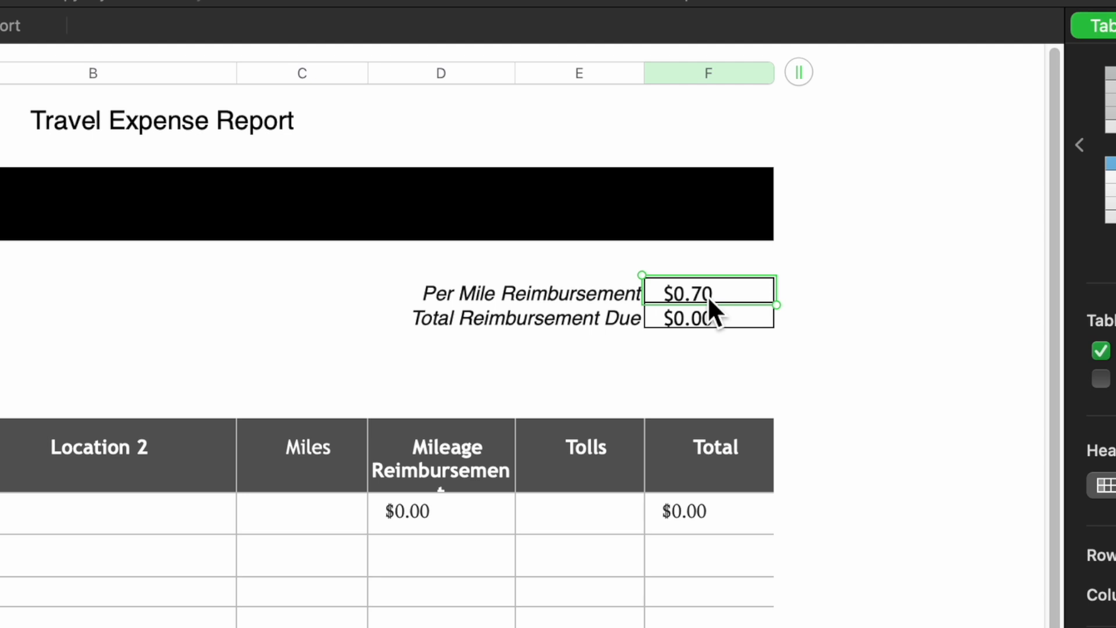
click(686, 319)
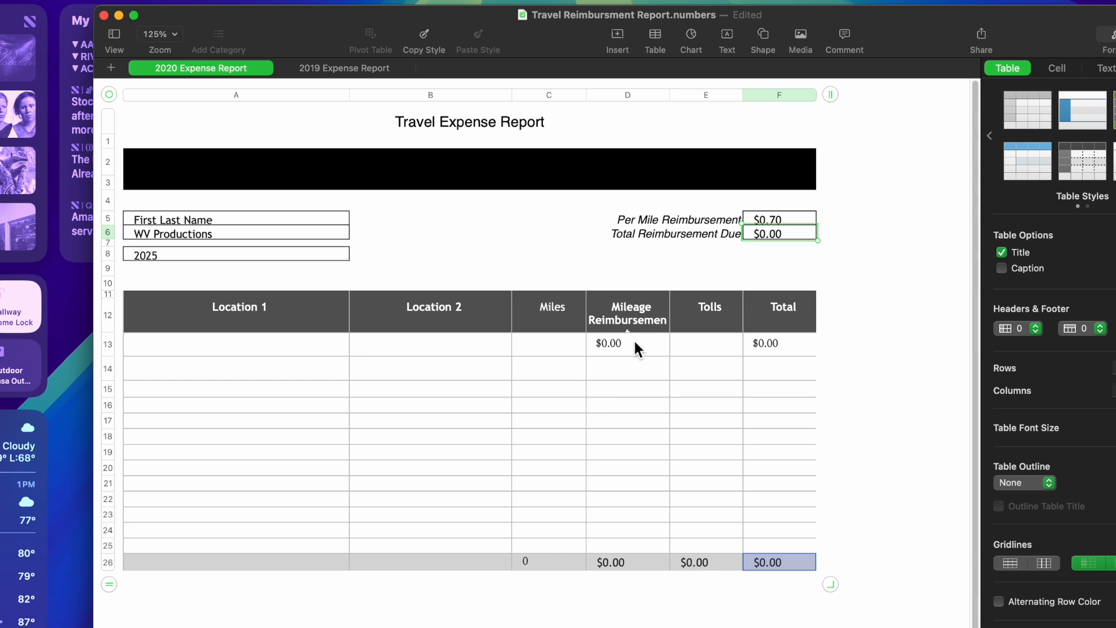
- Turn off Preserve Row for the F5 reference in cell D13's mileage reimbursement formula and accept the formula
click(616, 341)
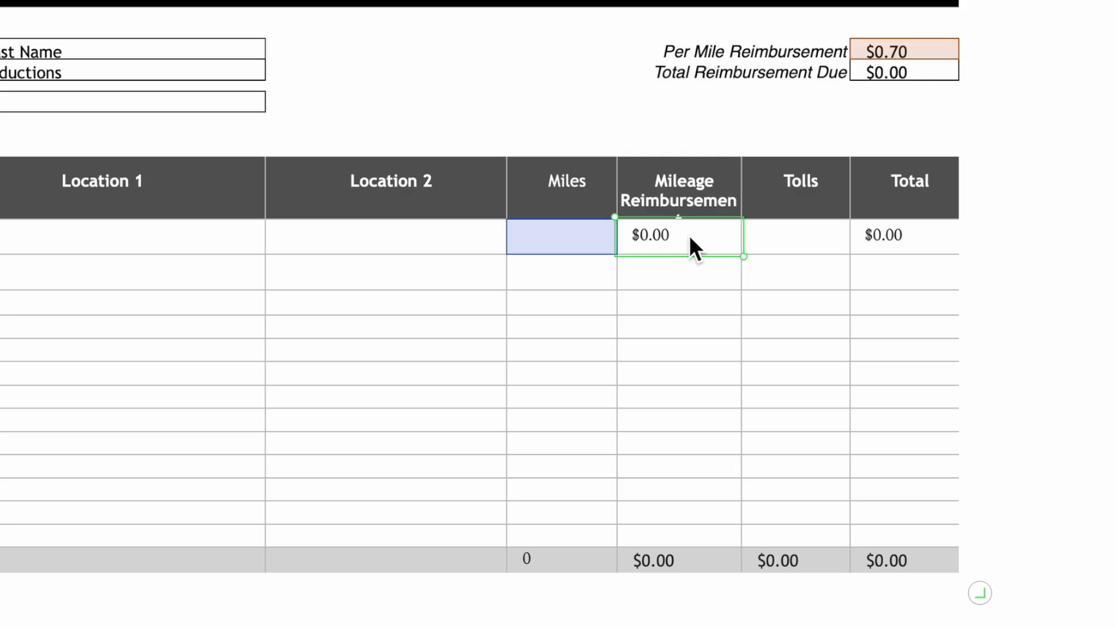
double_click(689, 235)
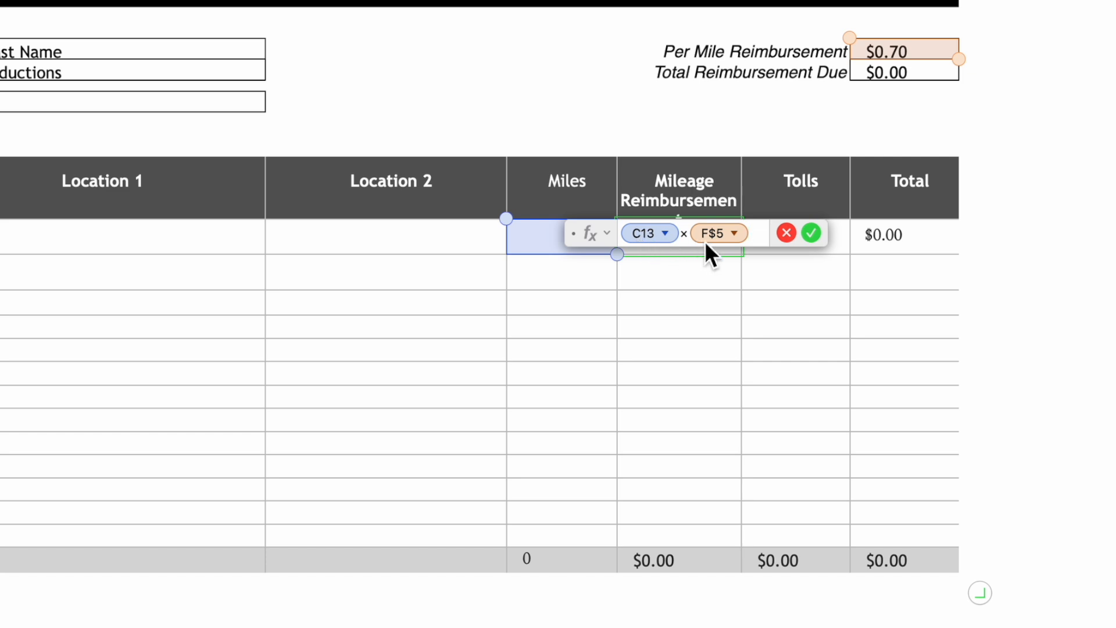
click(739, 233)
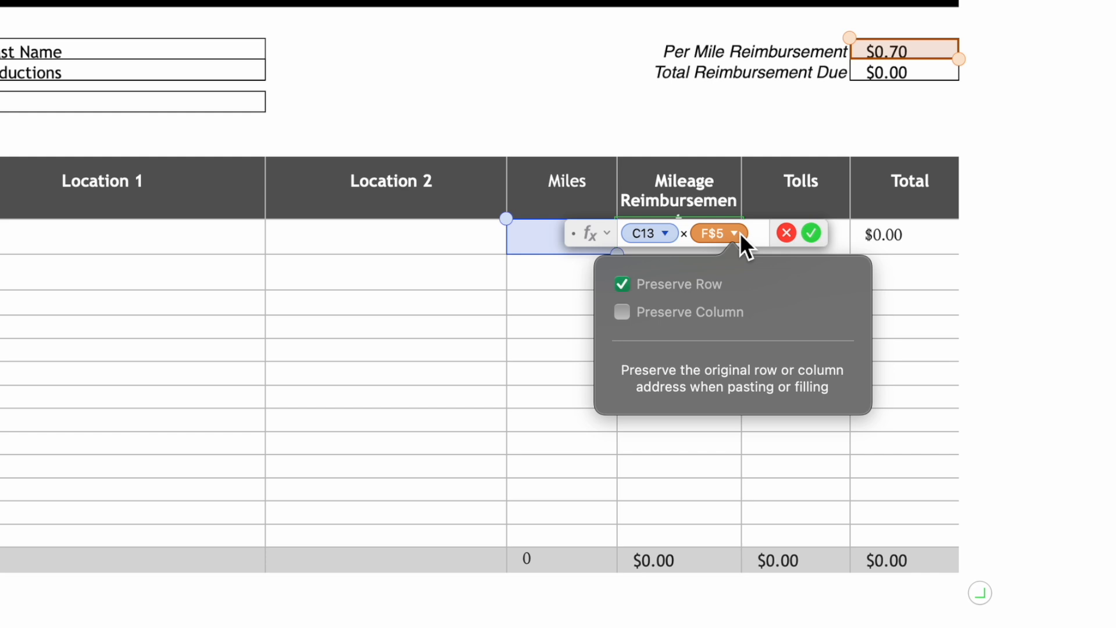
click(623, 283)
click(813, 234)
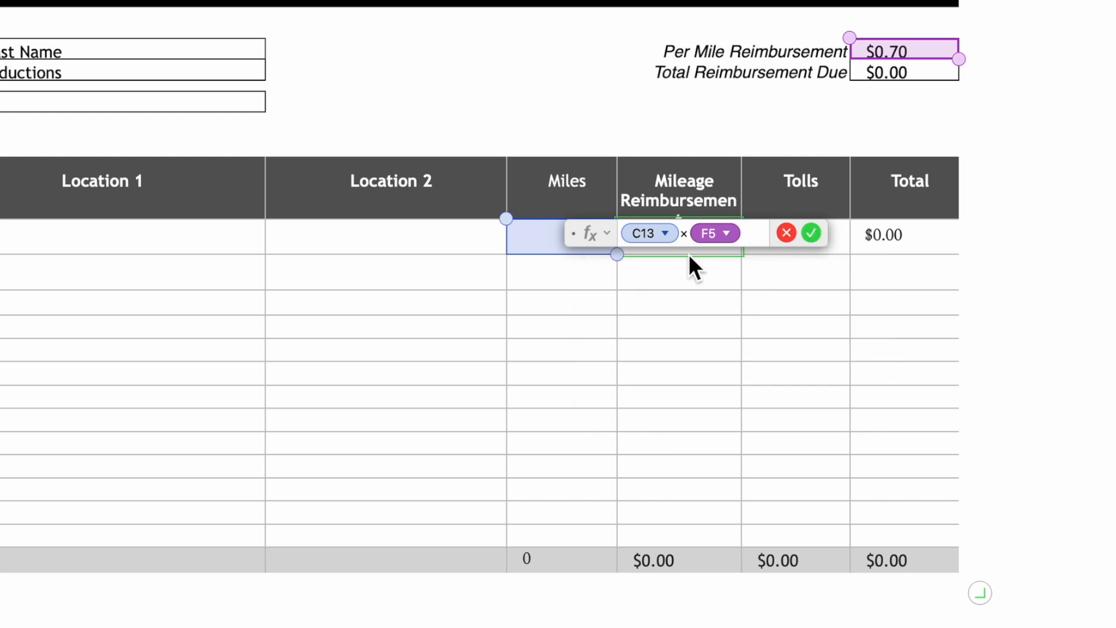
click(693, 272)
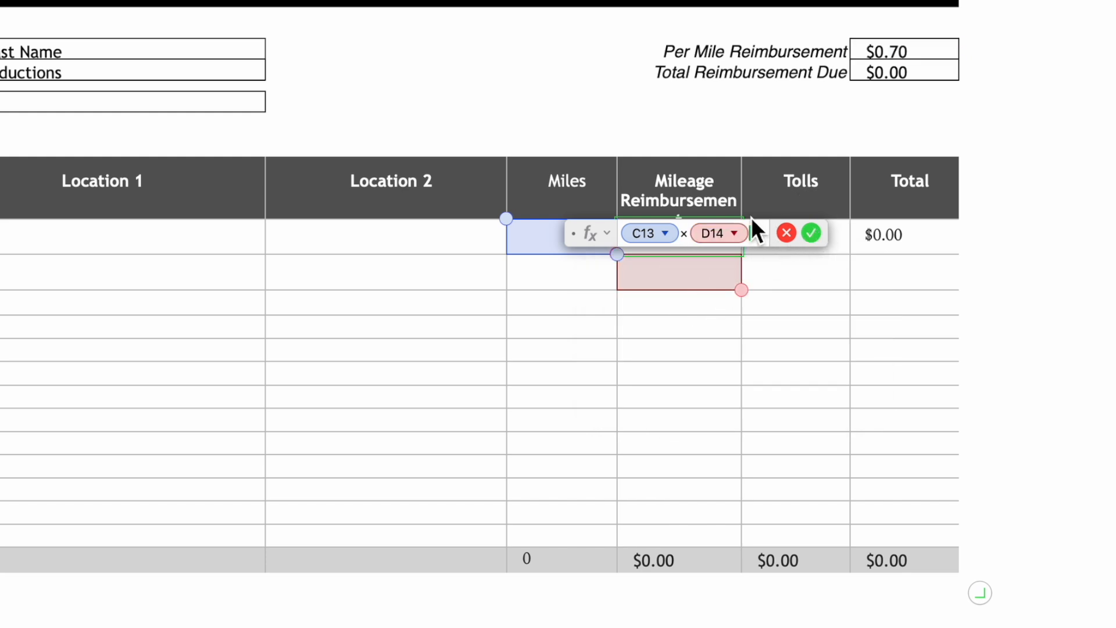
key(super+z)
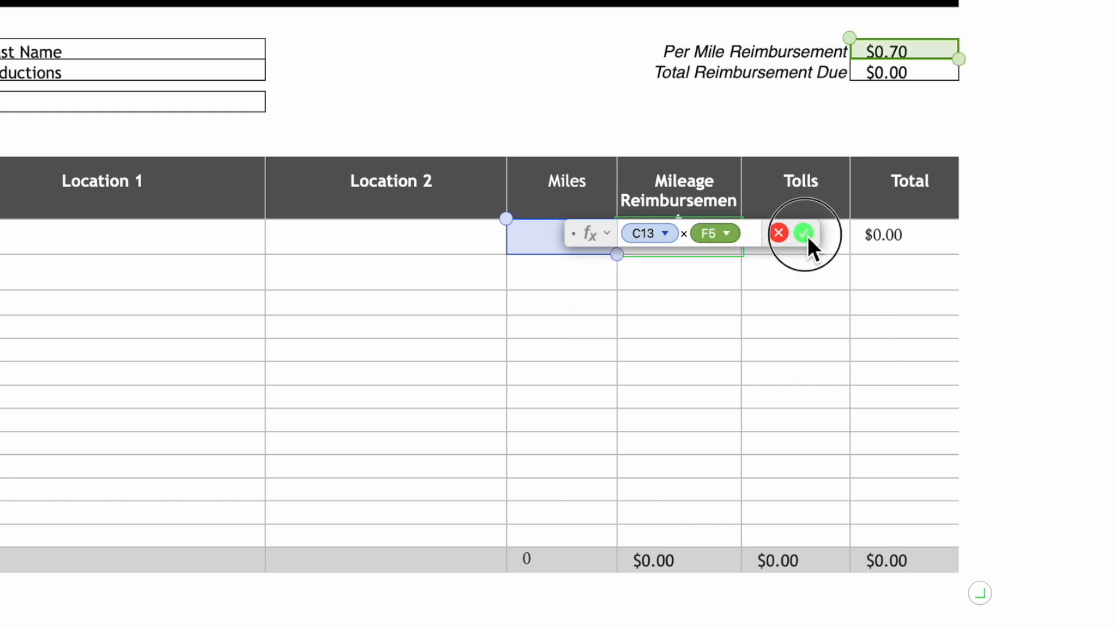
click(810, 234)
- Try to fill D13's formula down the Mileage Reimbursement column to row 24, inspect the copied references, and undo the fill
drag(680, 257, 663, 527)
click(678, 282)
click(682, 335)
click(685, 382)
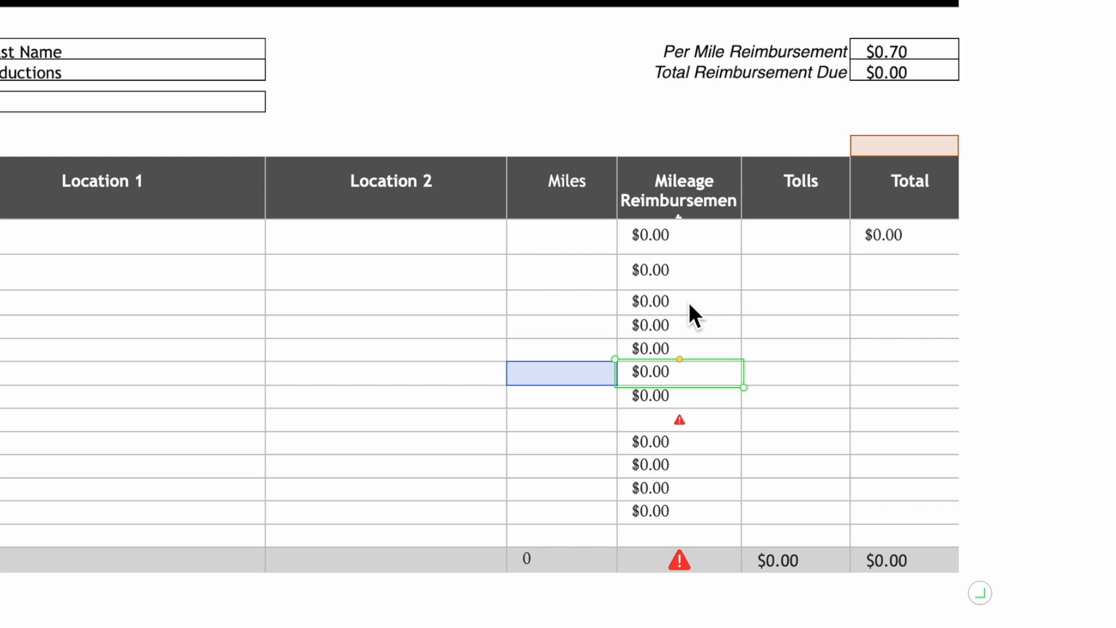
key(super+z)
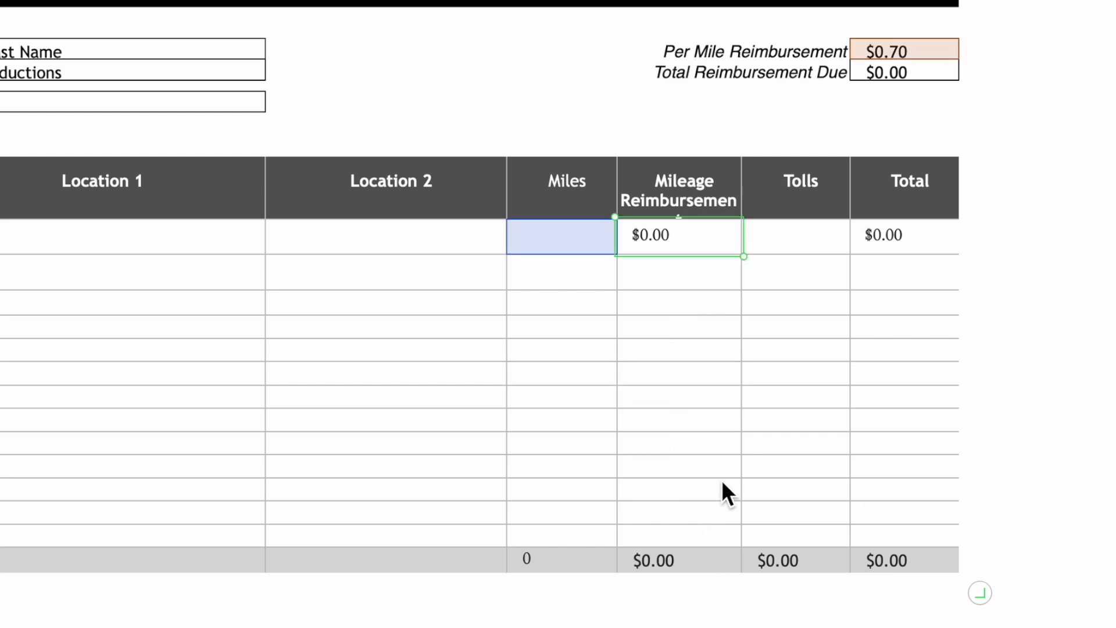
- Turn on Preserve Row for the F5 reference in cell D13's formula and accept the formula
double_click(686, 237)
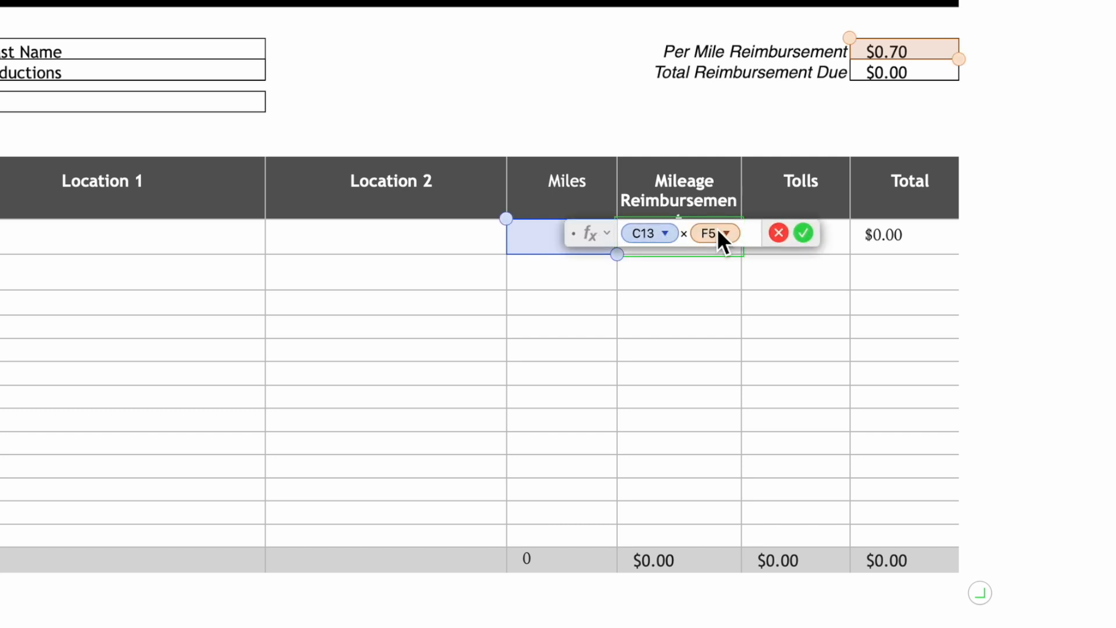
click(727, 233)
click(615, 284)
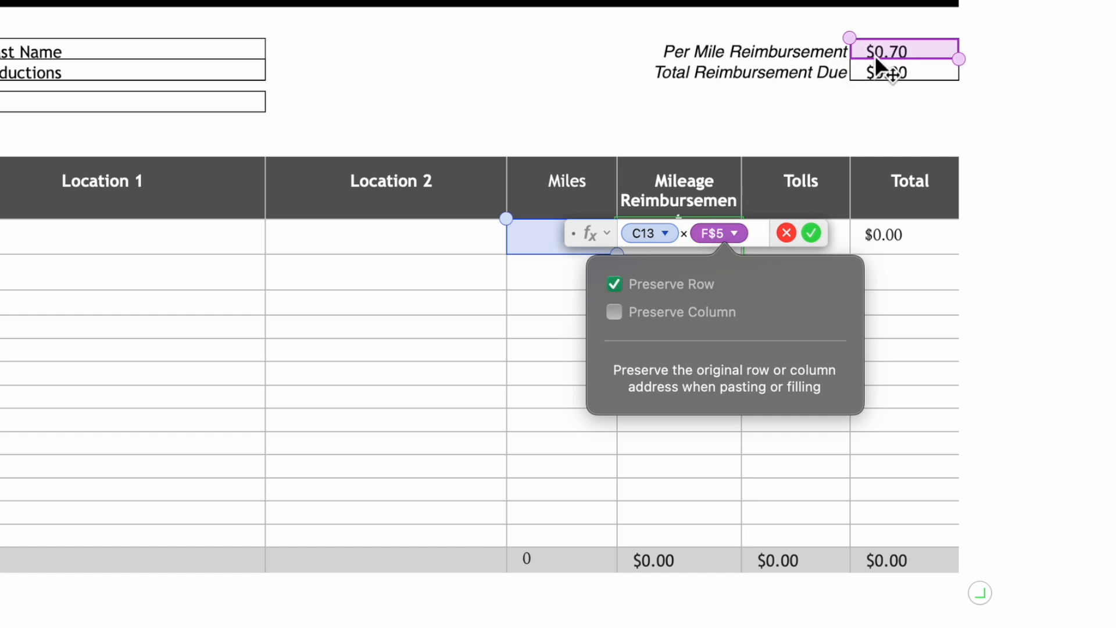
click(814, 238)
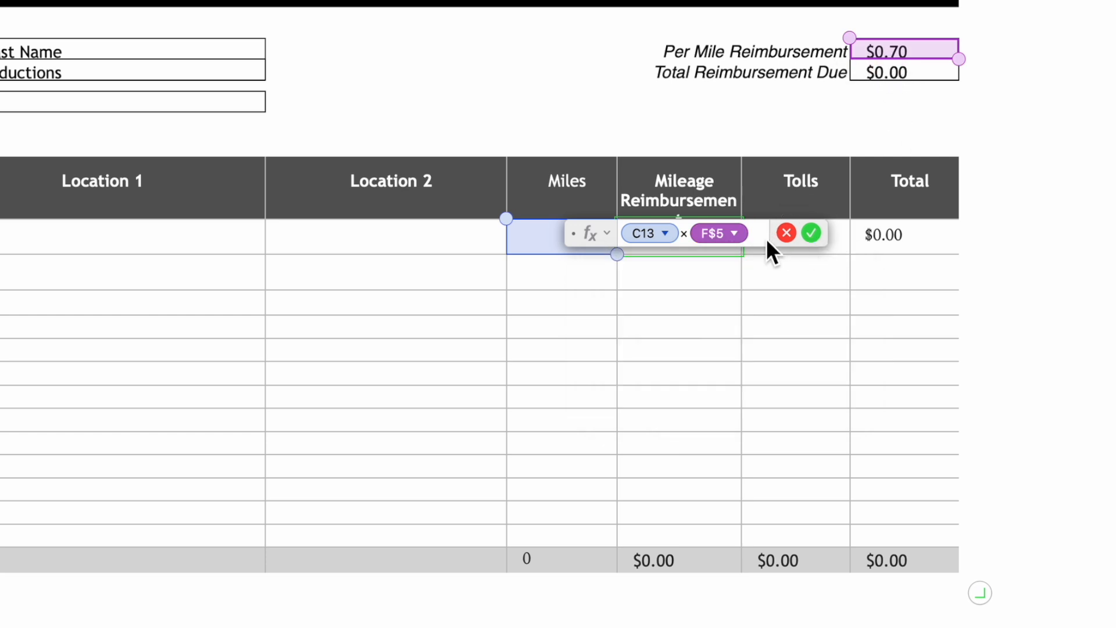
click(812, 233)
- Fill the mileage reimbursement formula from D13 down to row 25 and check the references in several copied cells
drag(680, 257, 685, 548)
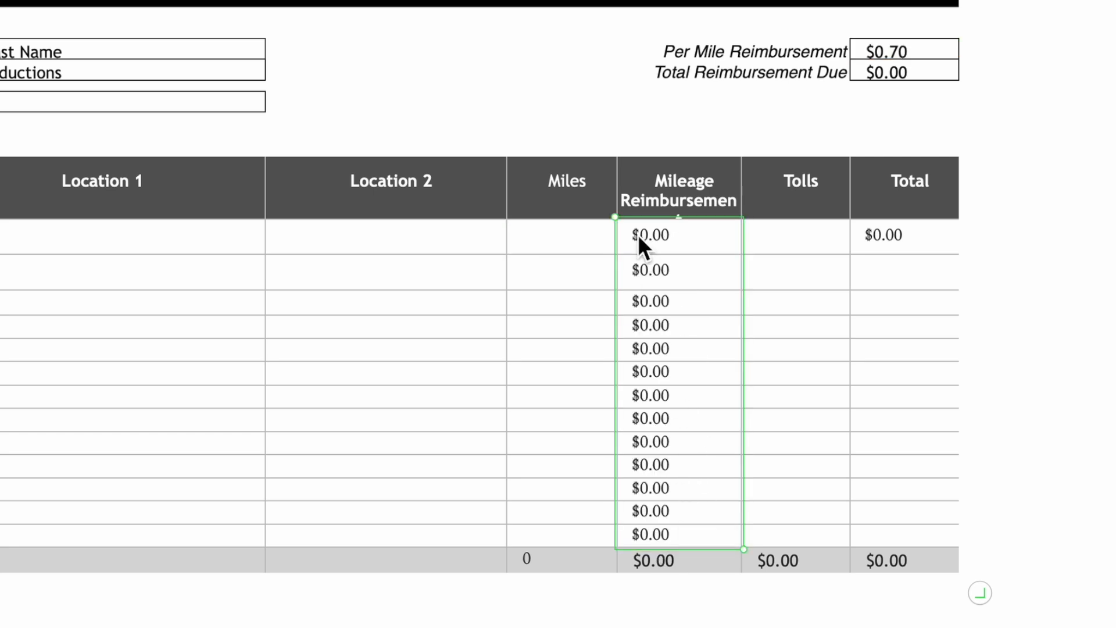
click(718, 368)
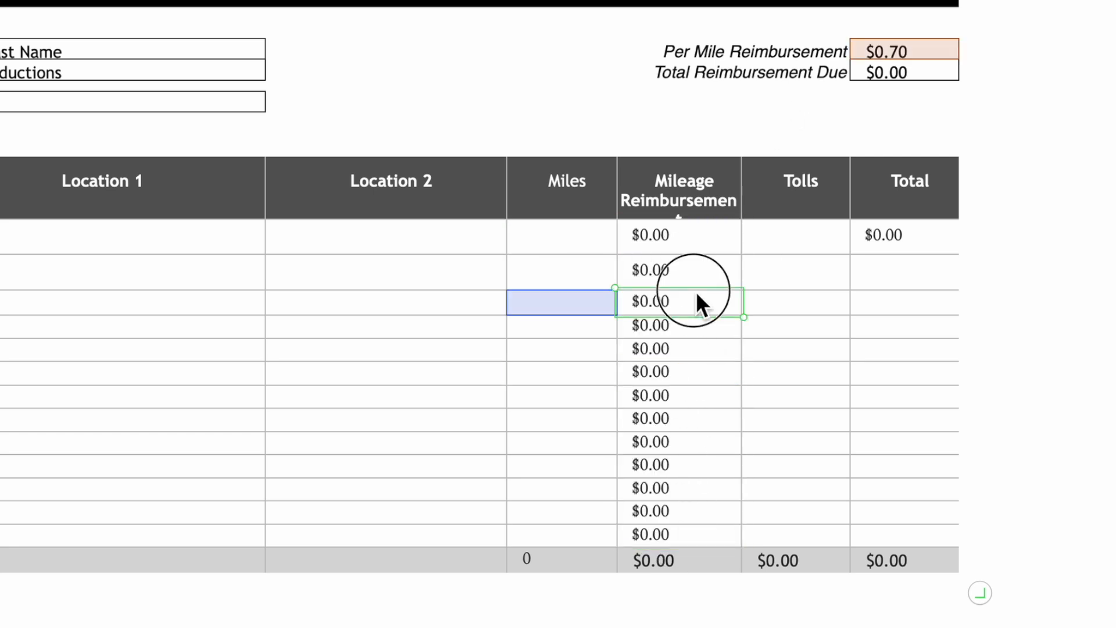
click(696, 299)
click(698, 401)
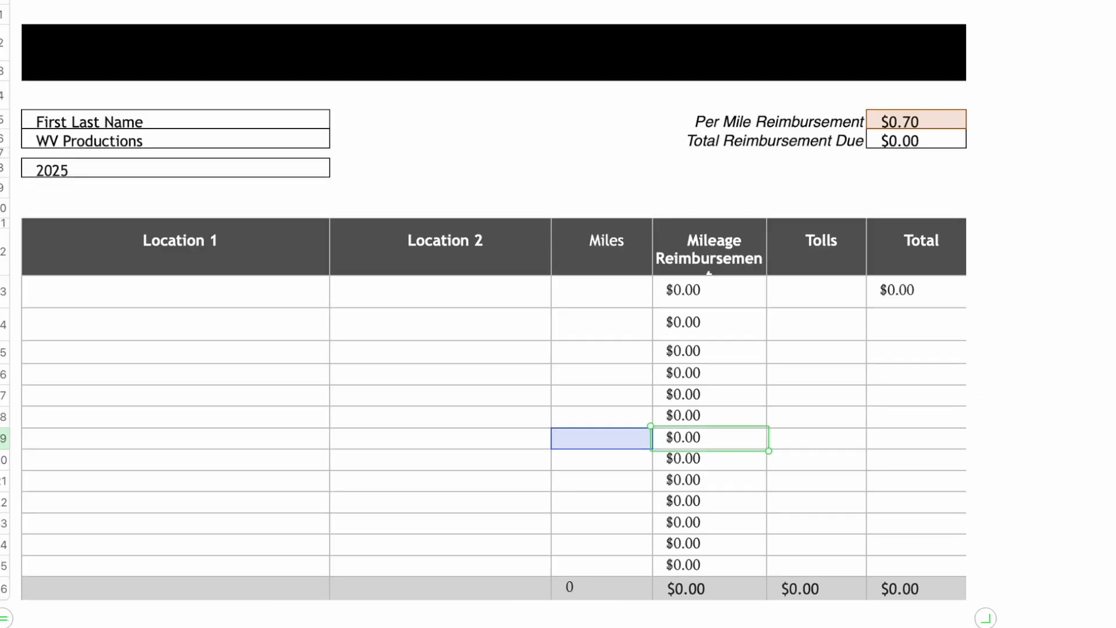
- Inspect several cells in the Tolls column for formulas
click(813, 294)
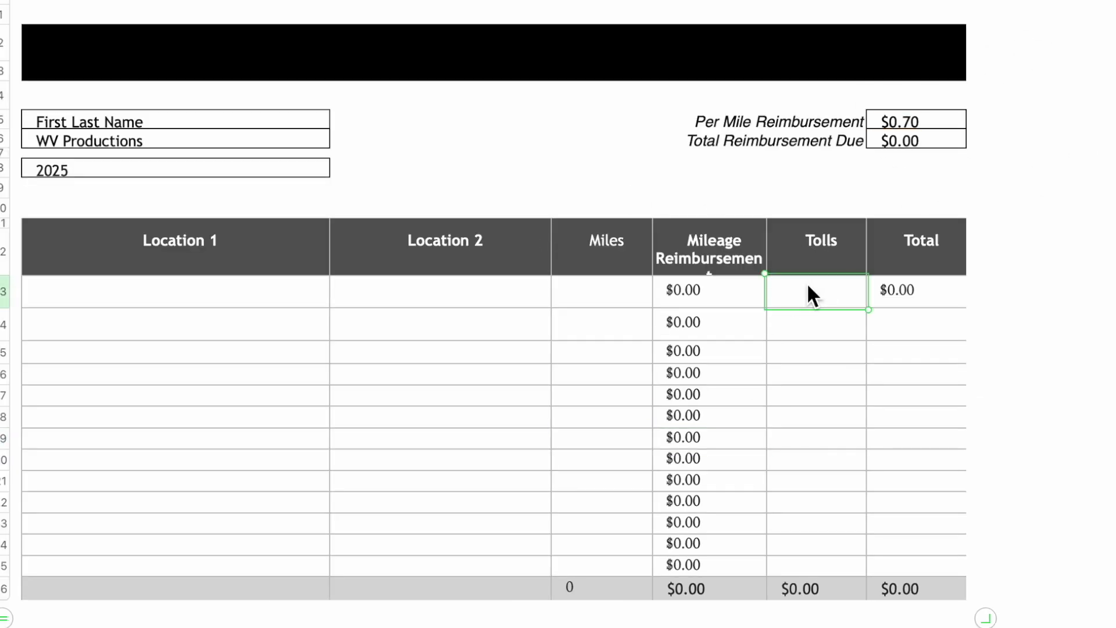
click(802, 328)
click(802, 377)
click(806, 460)
click(781, 291)
click(798, 403)
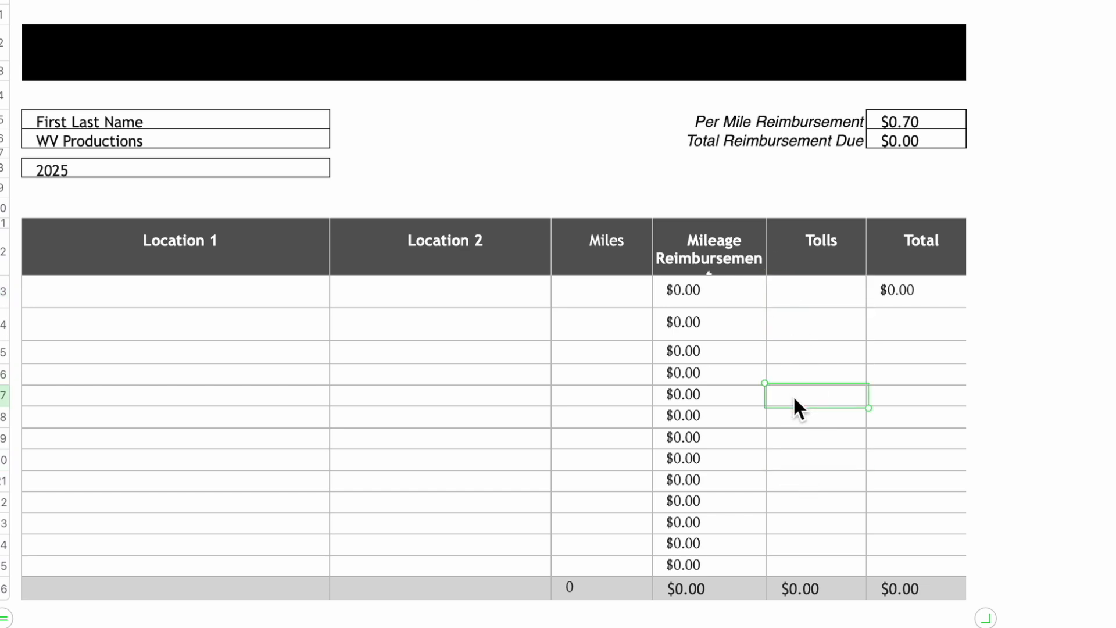
- Fill the Total formula from F13 down to row 25 and check the references in several copied cells
click(923, 289)
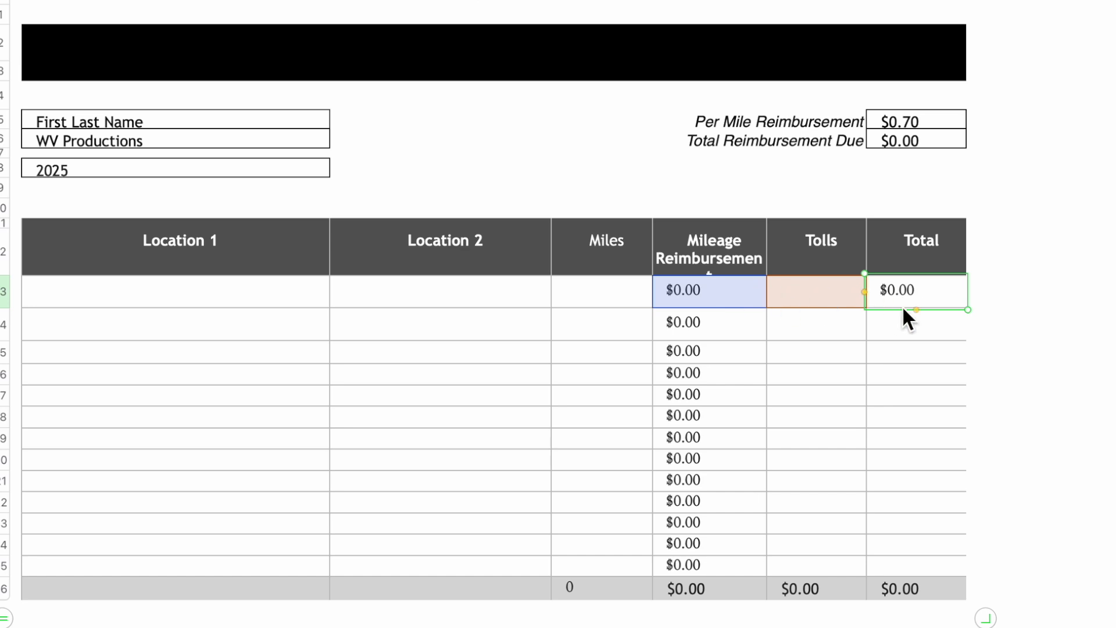
drag(922, 312, 915, 588)
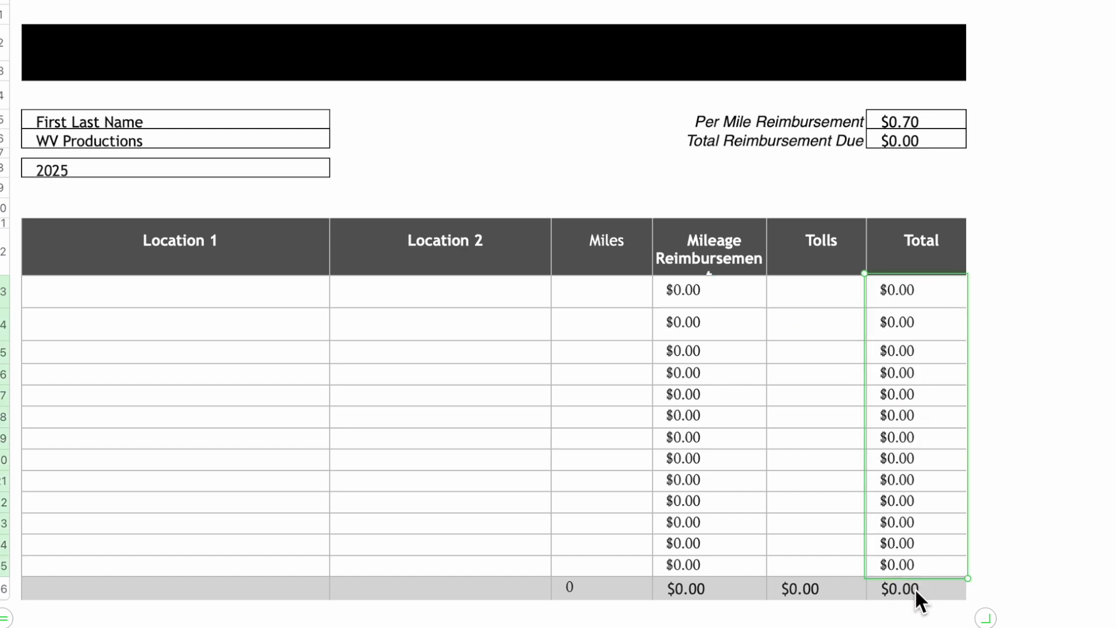
click(920, 396)
click(919, 457)
click(919, 500)
click(916, 543)
click(911, 416)
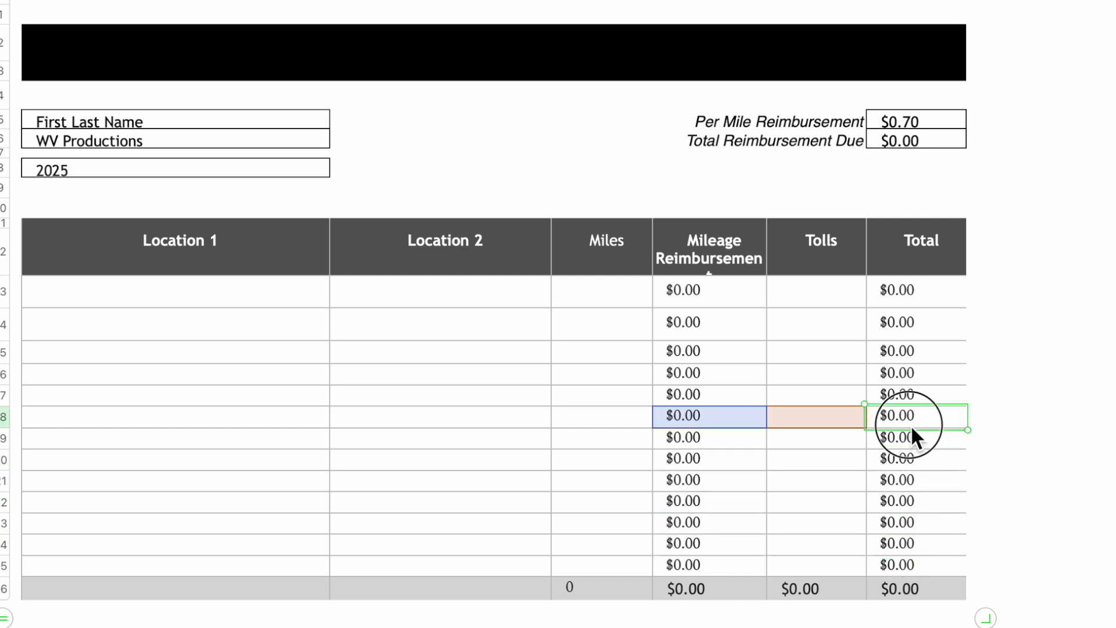
click(907, 323)
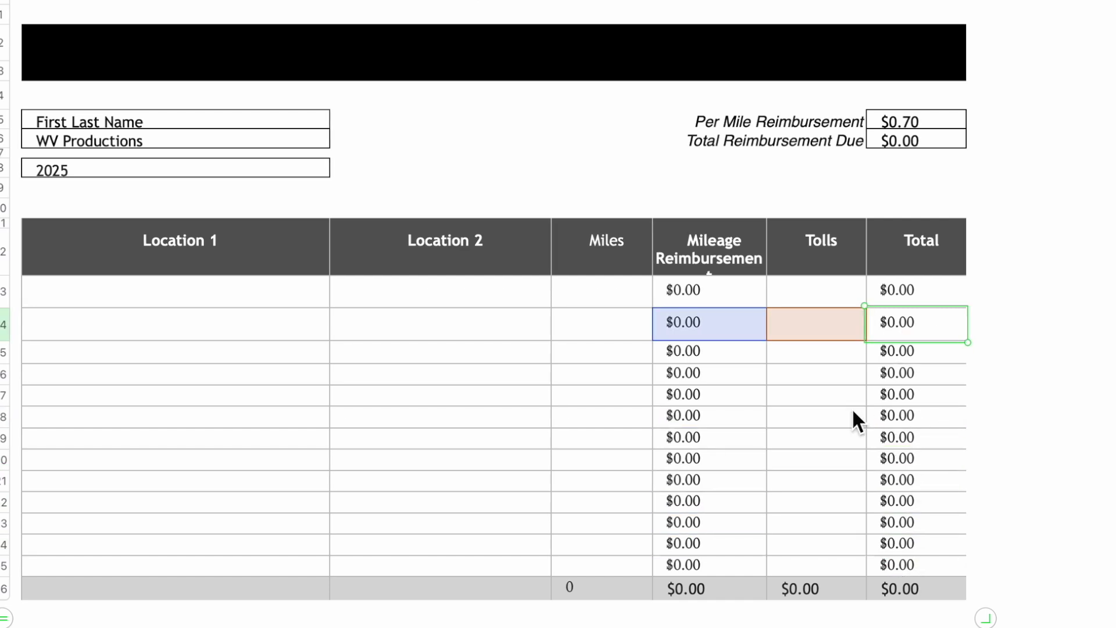
- Enter "Hamilton Manor" as Location 1 in row 13, the first trip row
click(256, 320)
click(220, 290)
text(Hamitlon)
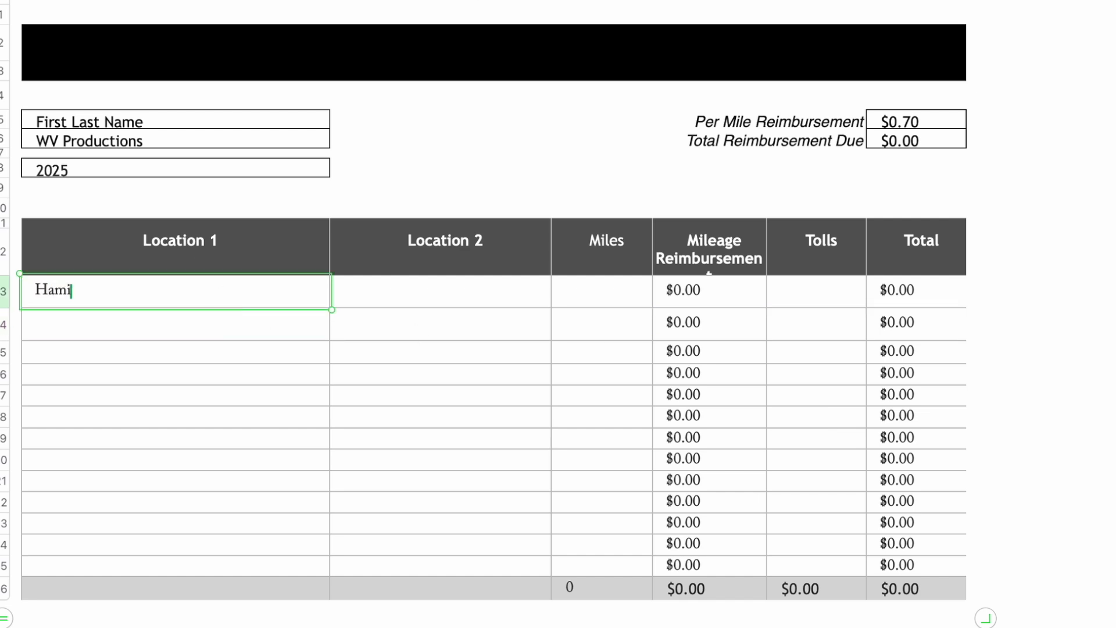
key(BackSpace)
key(BackSpace)
key(BackSpace)
key(BackSpace)
key(BackSpace)
text(ilton Manor)
click(211, 350)
click(172, 287)
- Enter 25 miles for the Hamilton Manor trip and check its Tolls and Total cells
click(429, 292)
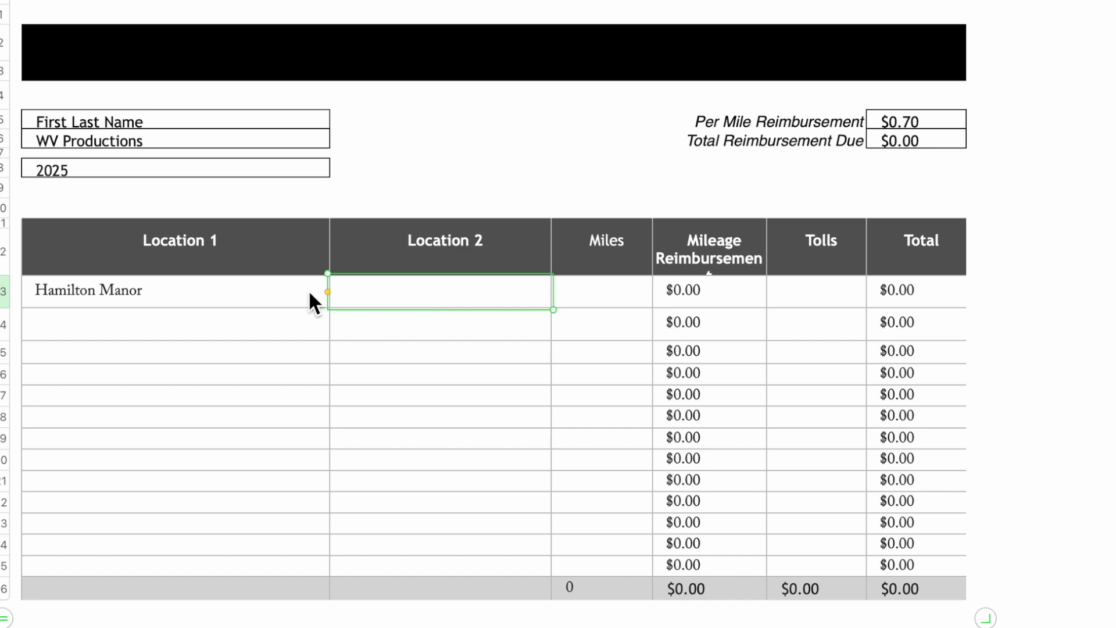
click(594, 295)
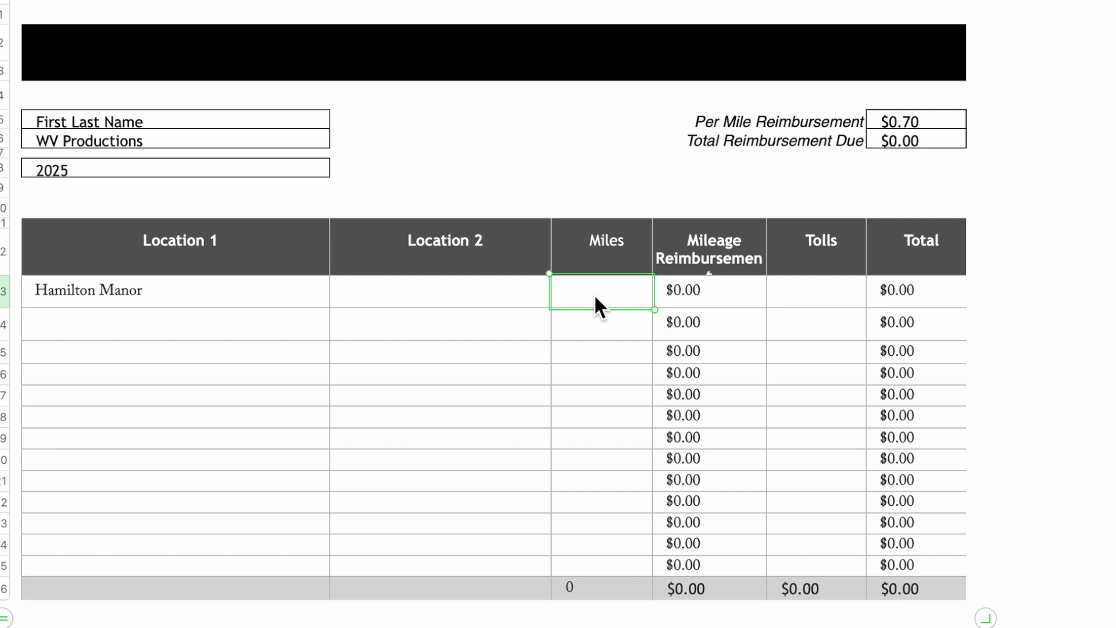
text(25)
click(797, 299)
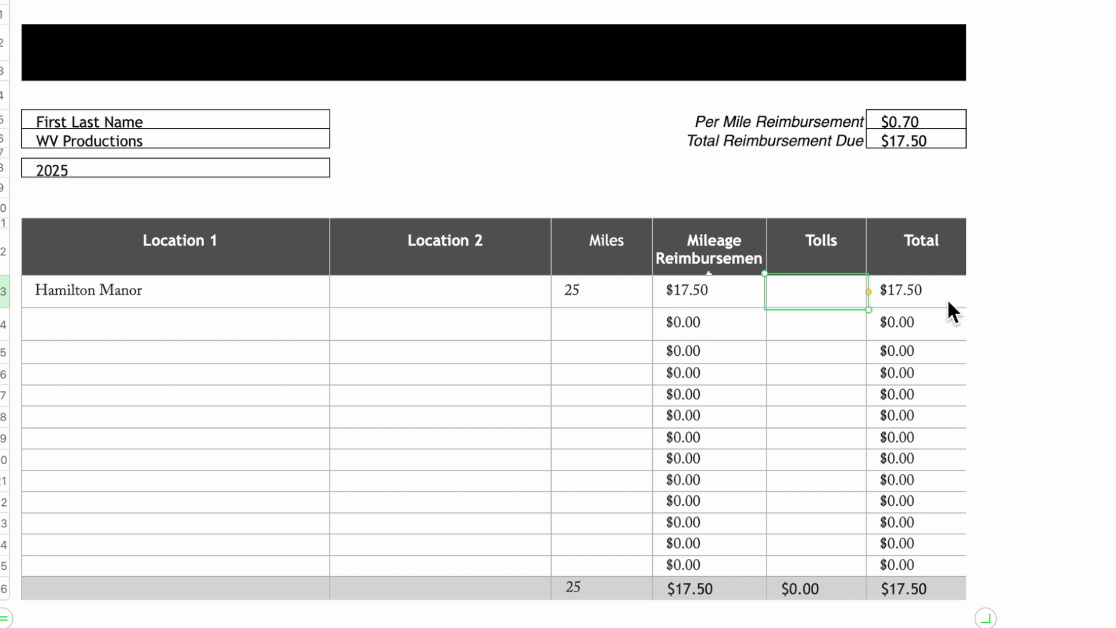
click(927, 307)
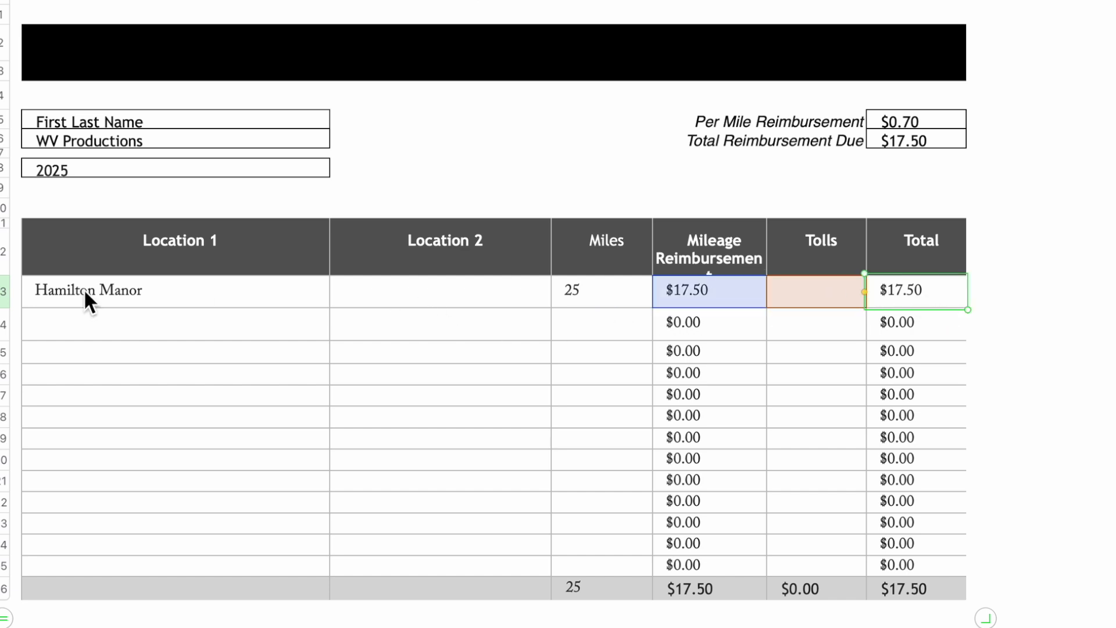
- Enter the Crystal Point trip in row 14 with 23 miles
click(84, 325)
text(Crys)
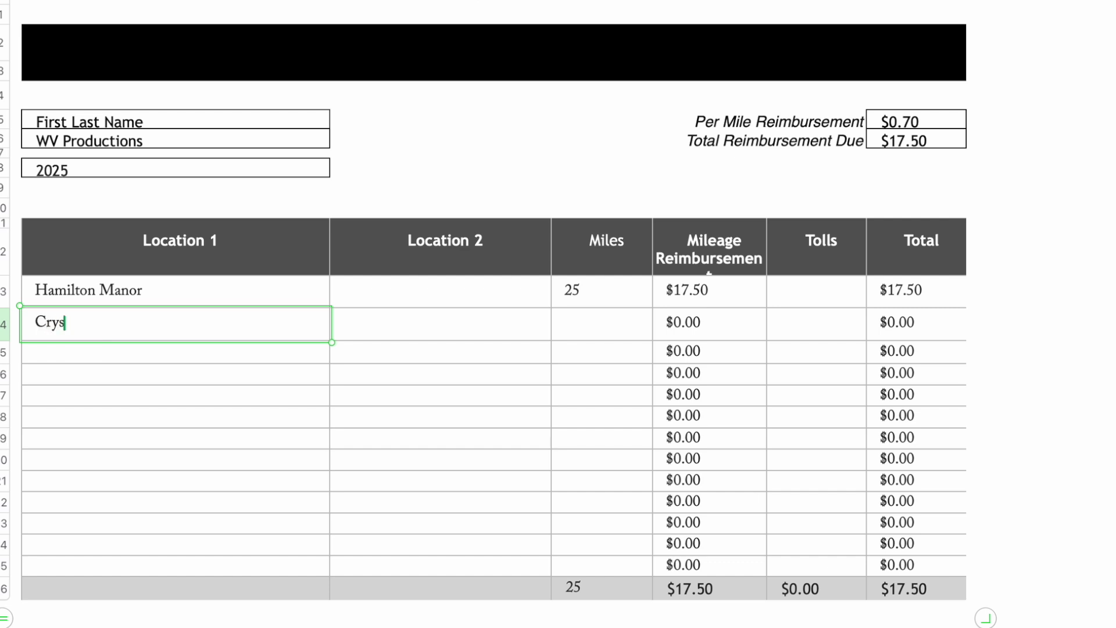
text(tal Point)
key(Tab)
click(582, 327)
text(23)
click(791, 353)
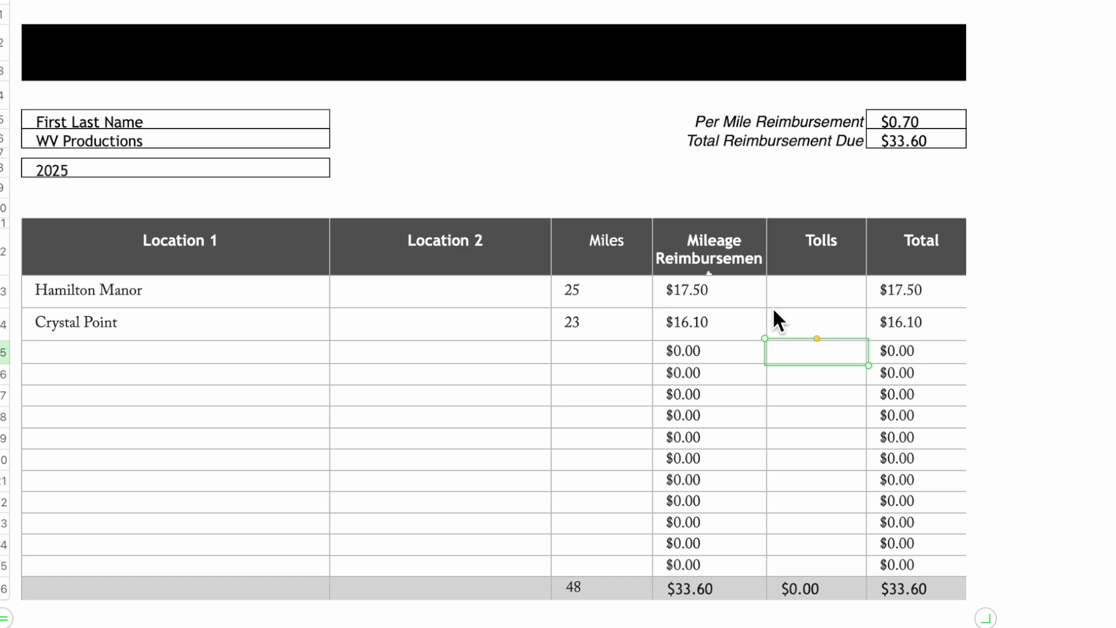
- Enter the LBI Hotel trip in row 15 with 60 miles
click(58, 358)
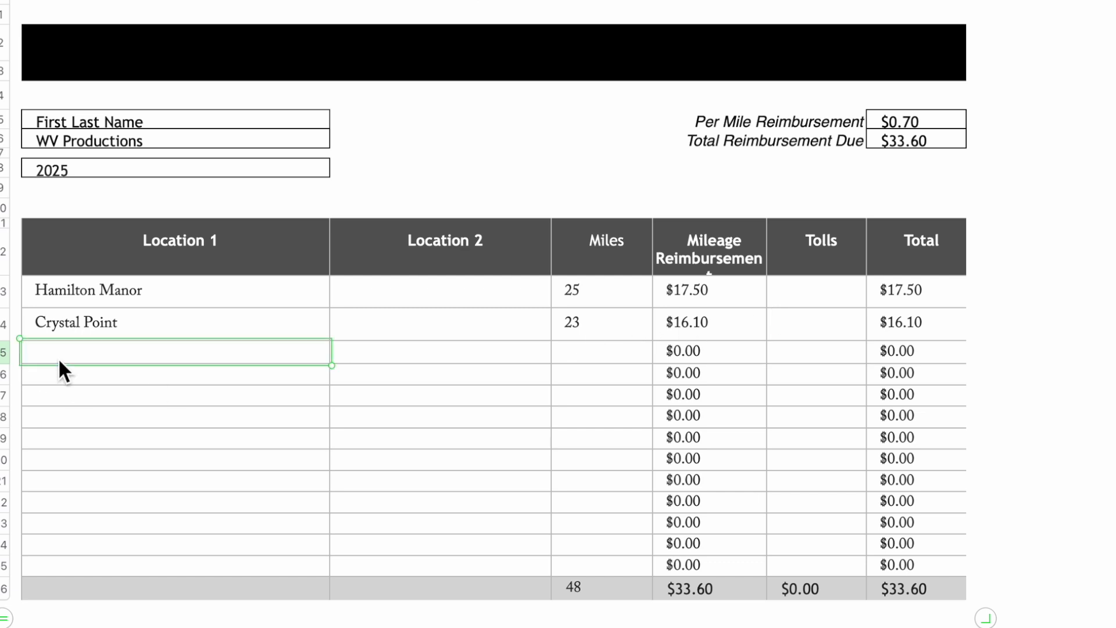
text(LBI Hotel)
click(608, 358)
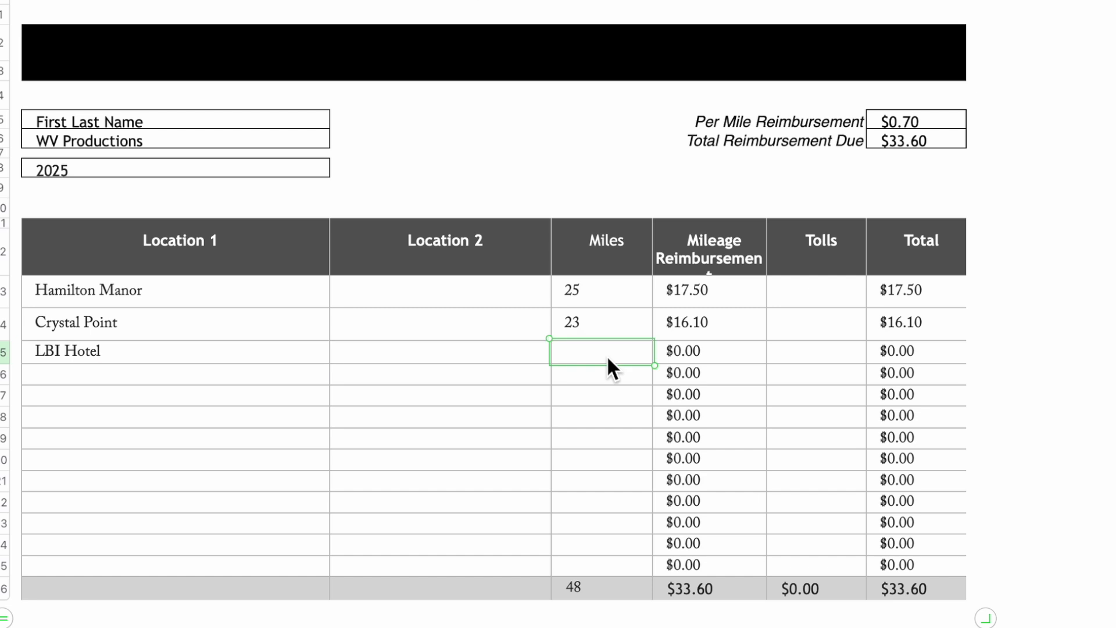
text(60)
key(Return)
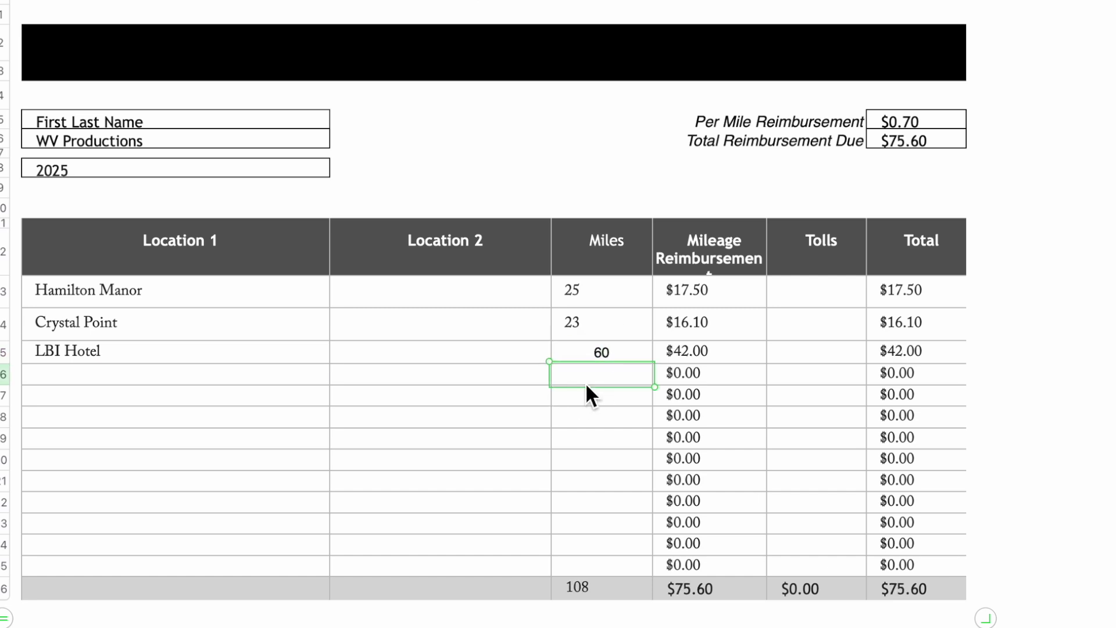
- Enter a toll of 4 for the LBI Hotel trip and check the references in its Total cell
click(831, 354)
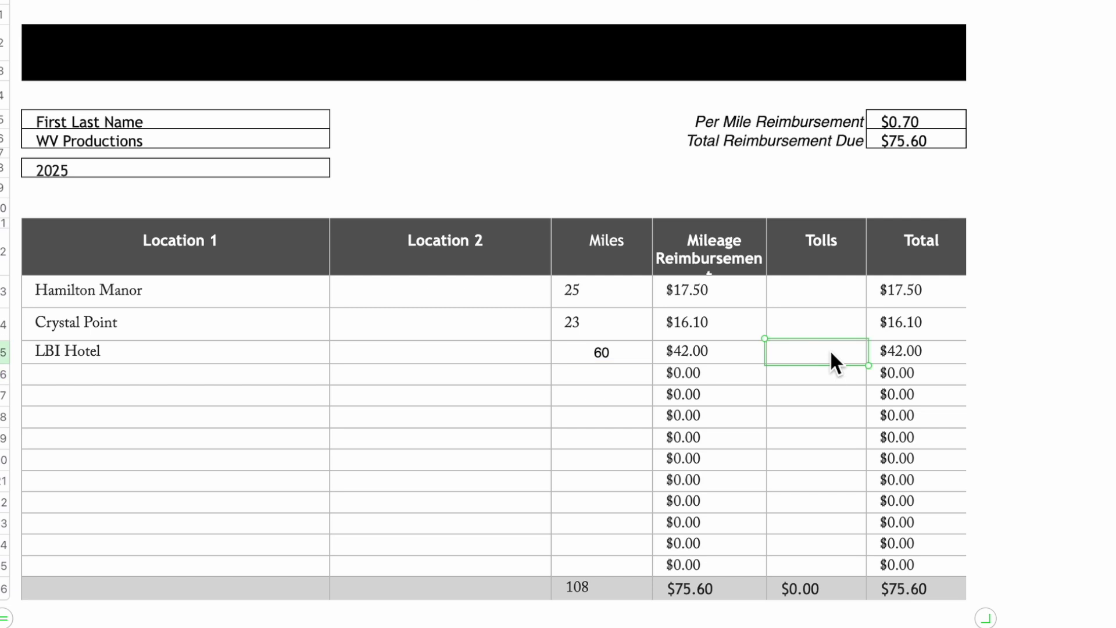
text(4)
click(832, 390)
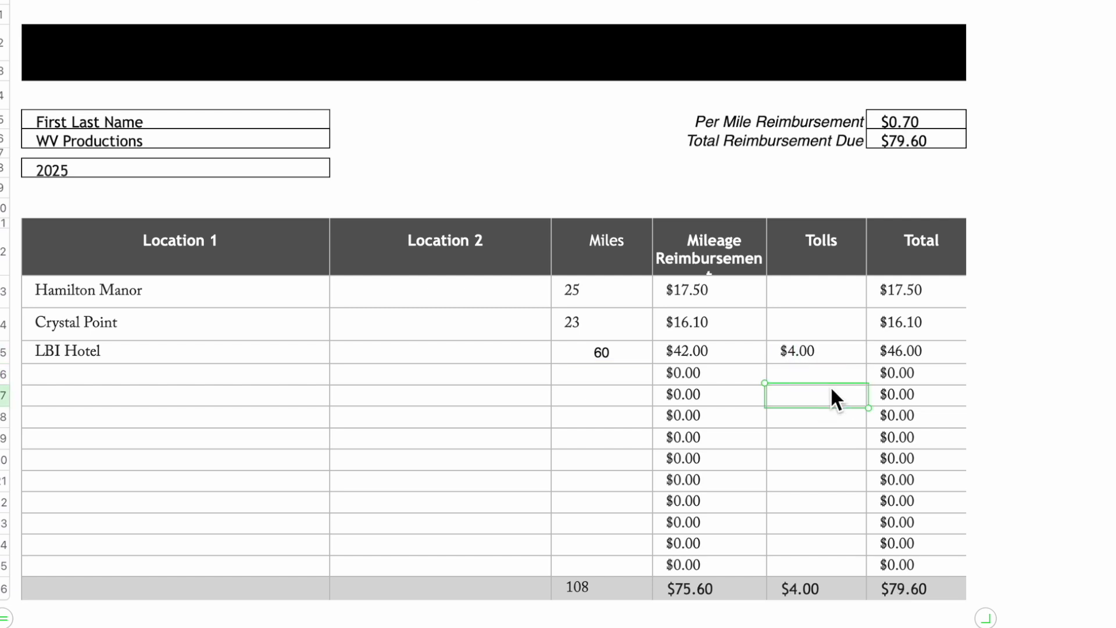
click(909, 354)
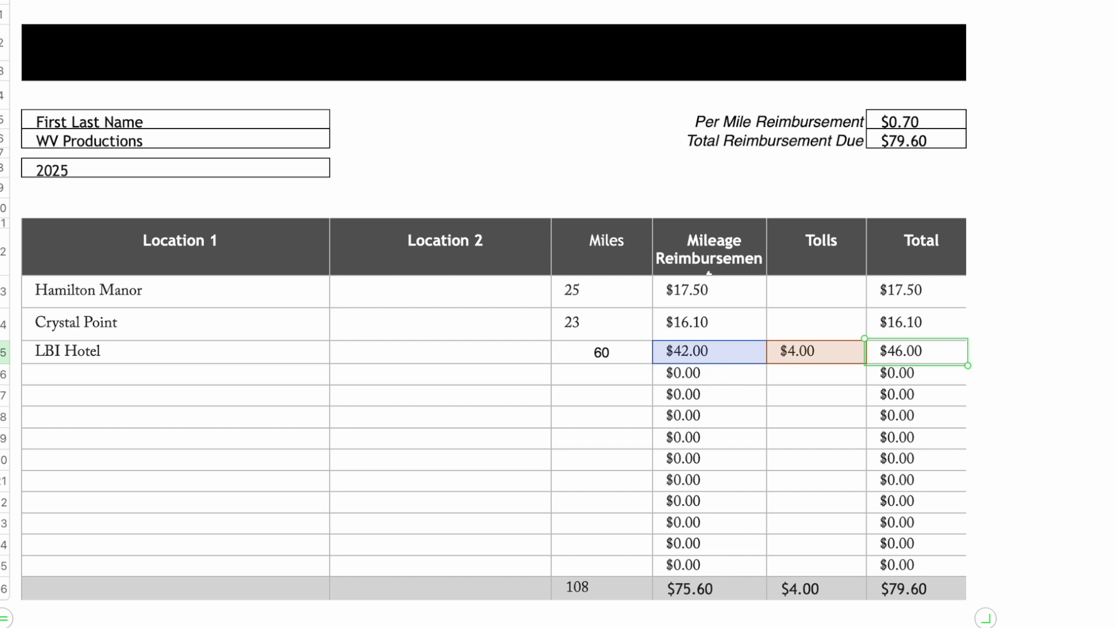
click(1058, 349)
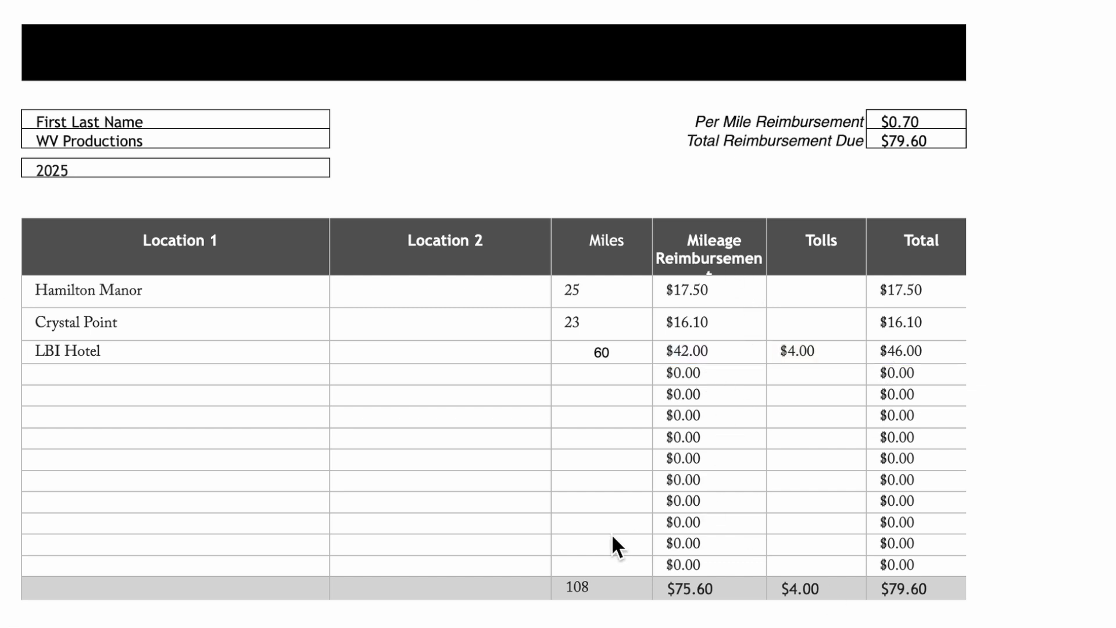
- Inspect the ranges summed by the Miles, Mileage Reimbursement, Tolls and Total cells in row 26
click(598, 586)
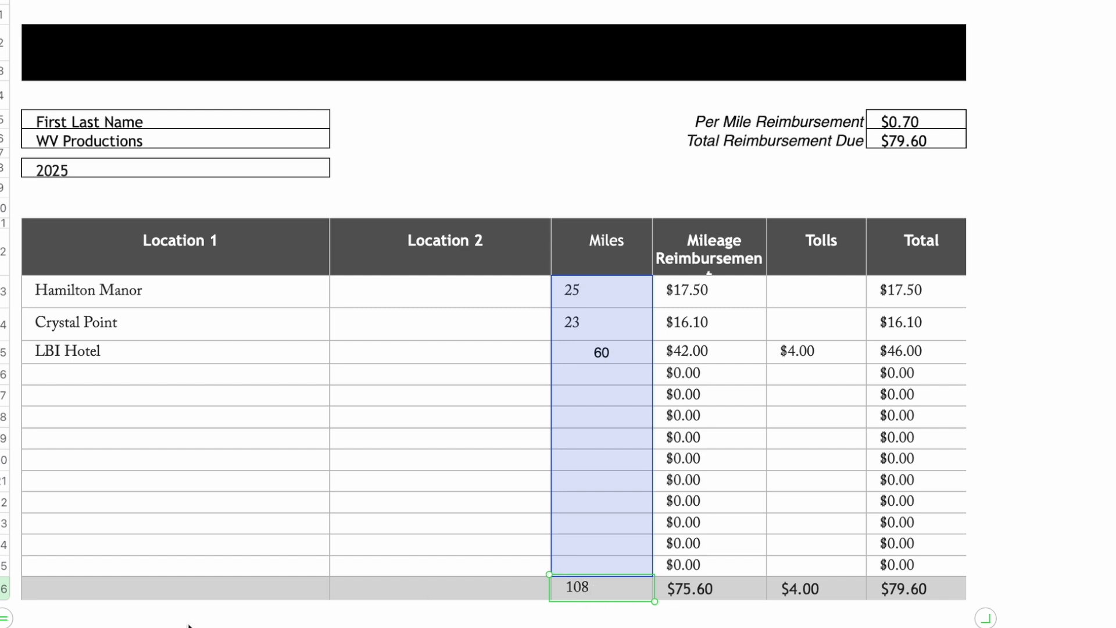
click(13, 589)
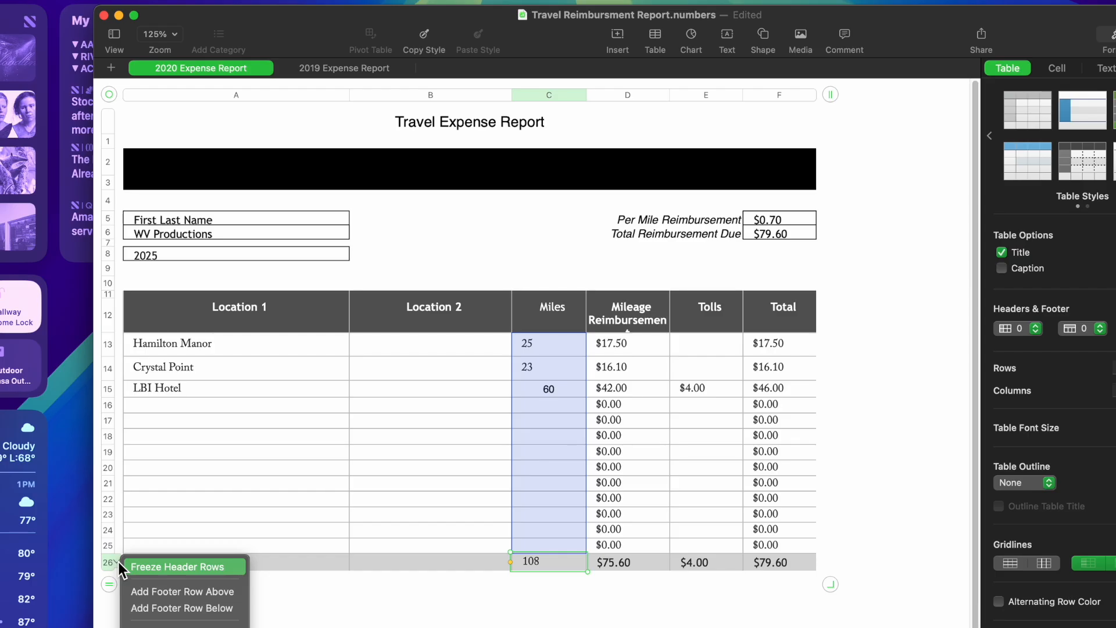
click(429, 607)
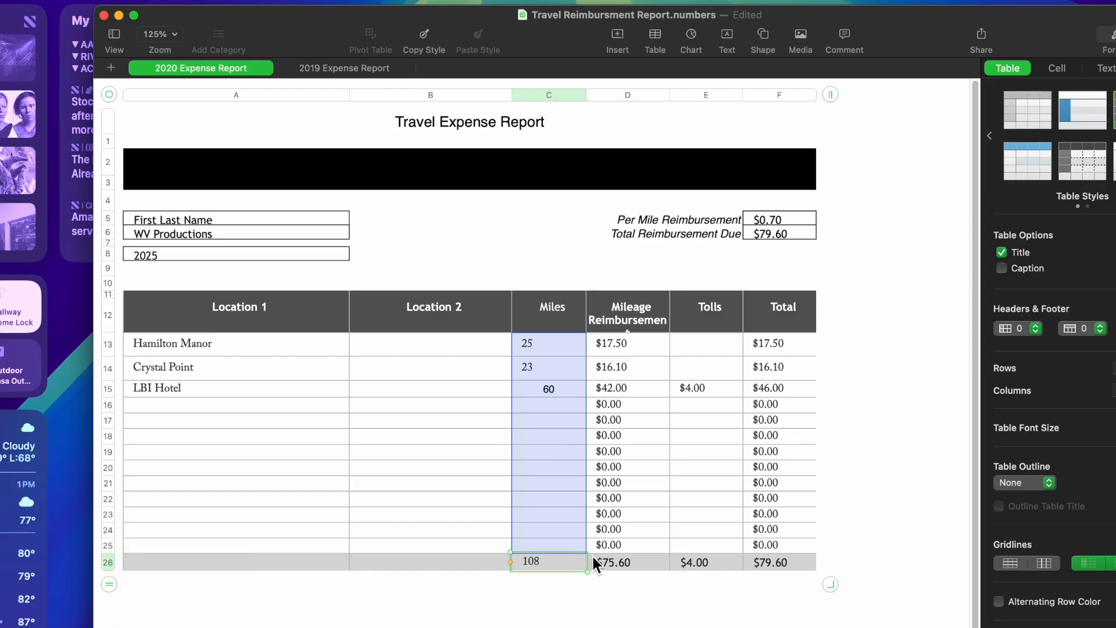
click(632, 564)
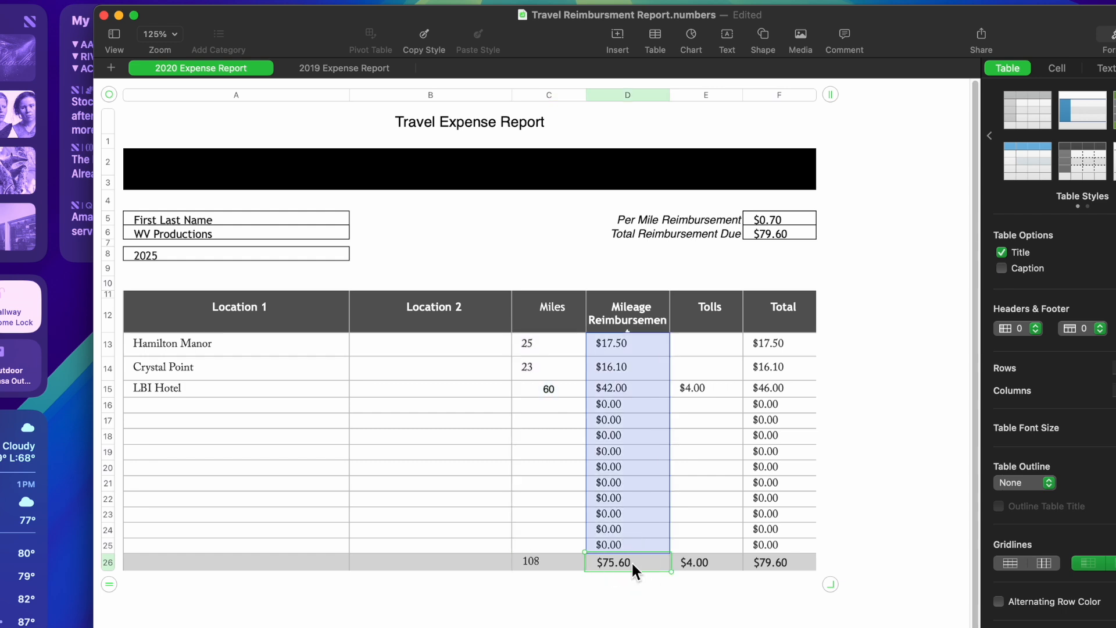
click(706, 565)
click(772, 566)
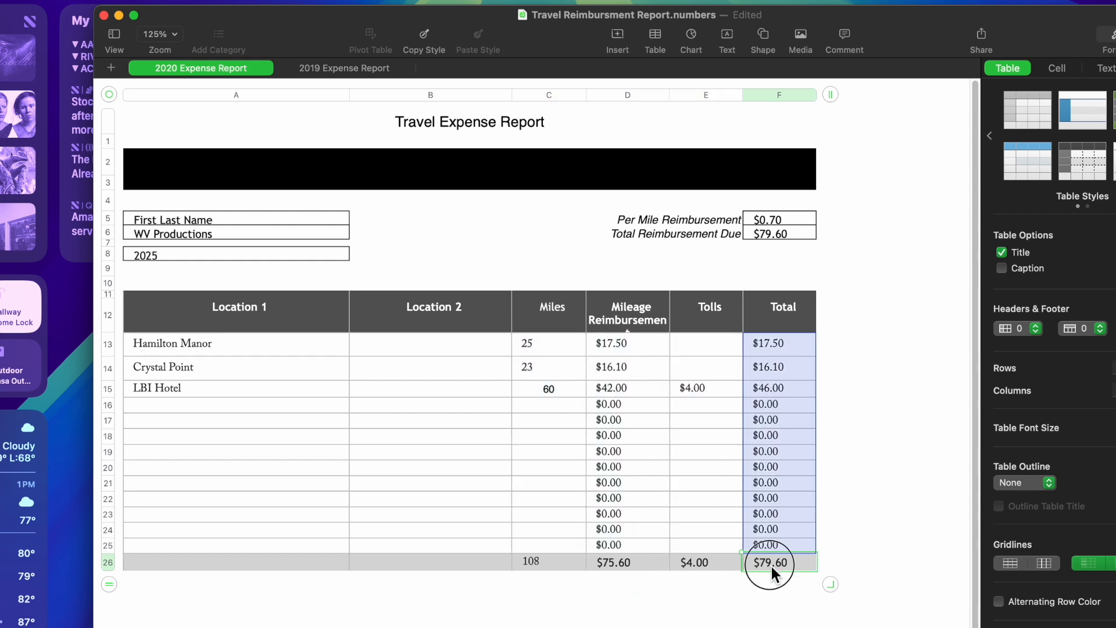
click(630, 564)
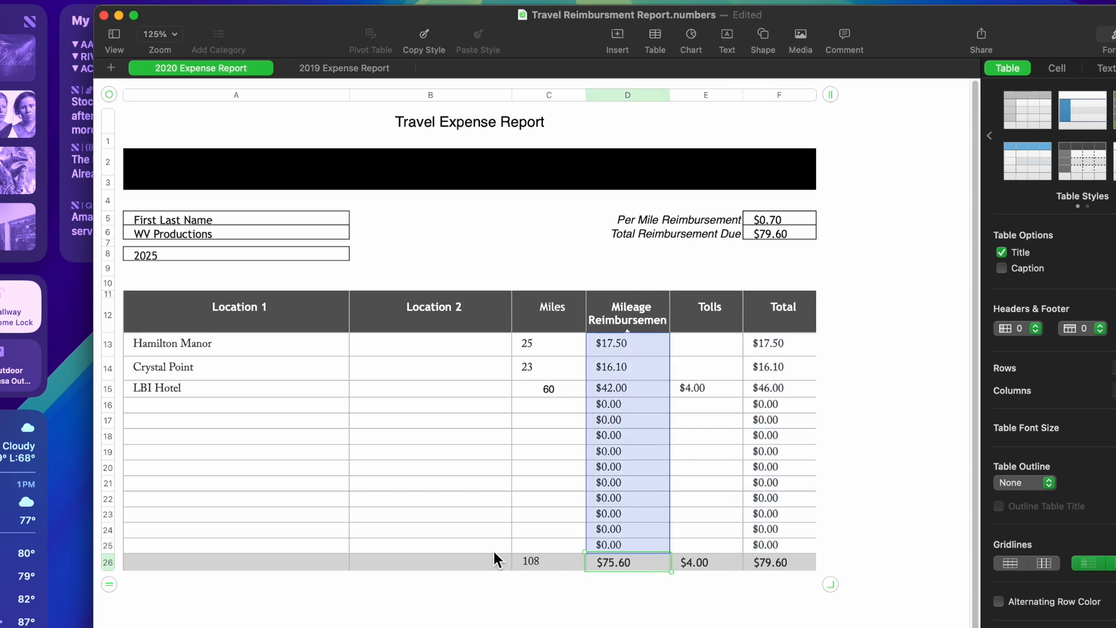
click(468, 566)
click(620, 566)
- Examine the whole totals row and check which cell Total Reimbursement Due refers to
click(110, 562)
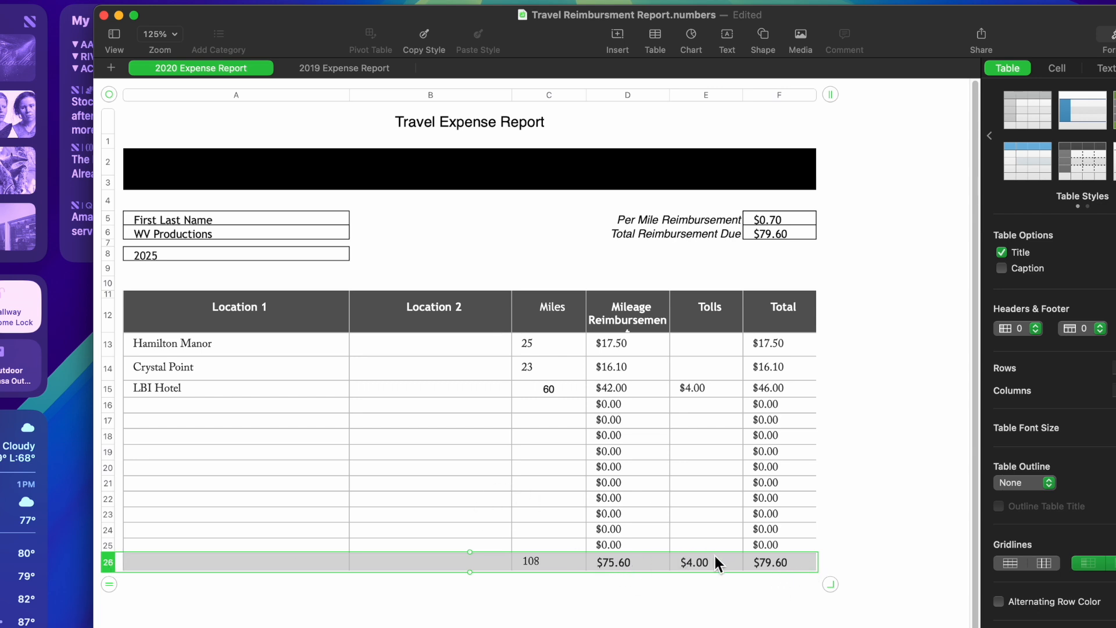
click(786, 561)
click(784, 233)
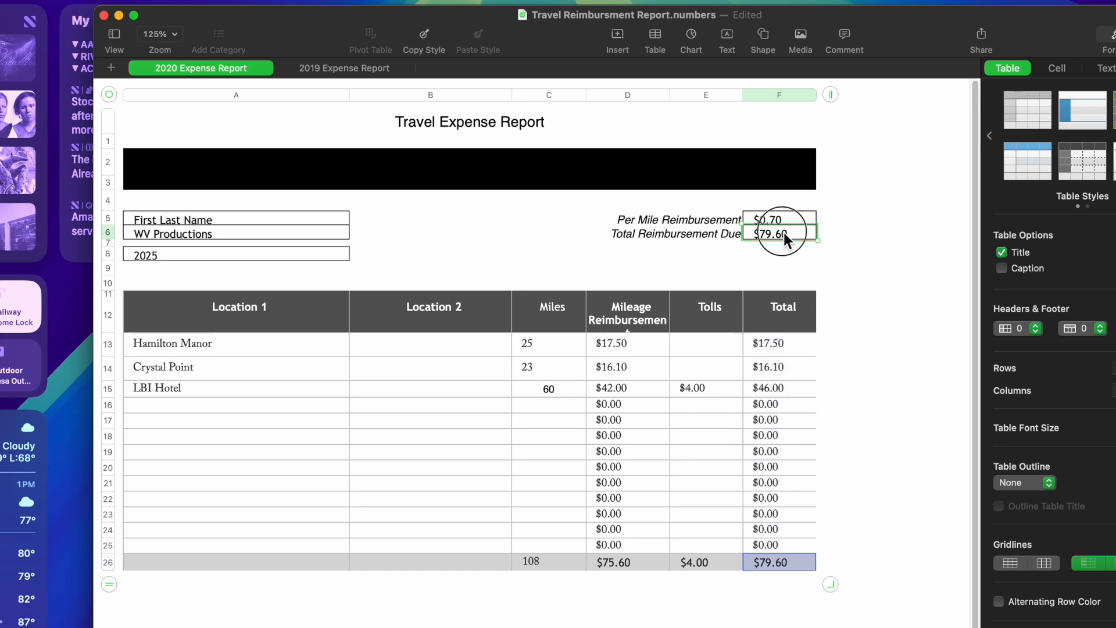
click(355, 500)
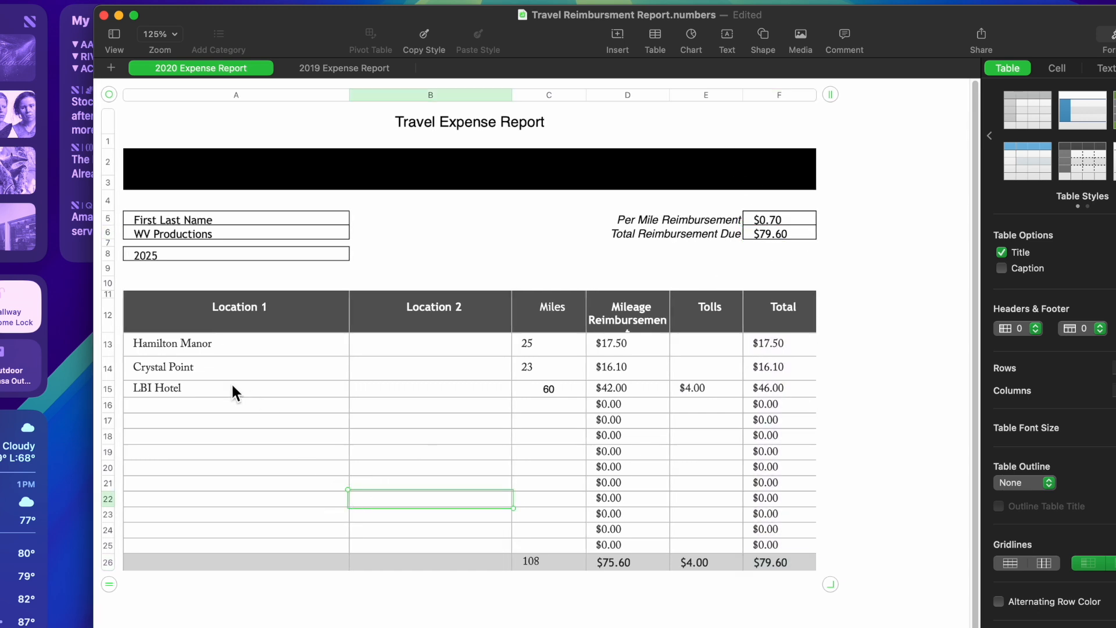
- Add a row below row 18 and check the range of the Mileage Reimbursement sum in the totals row
click(118, 547)
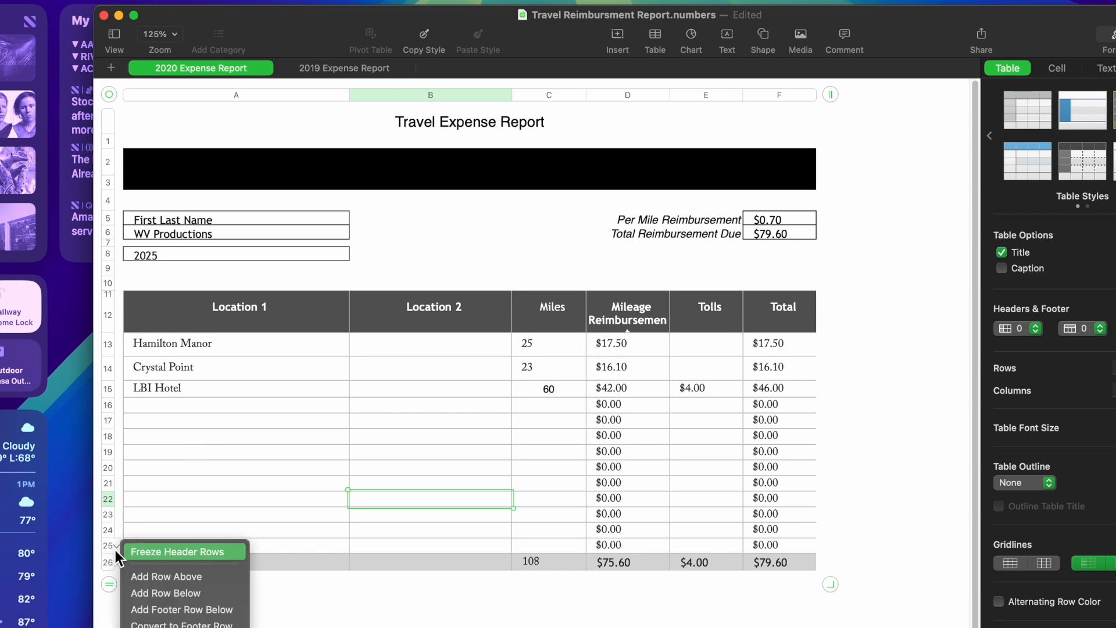
click(124, 443)
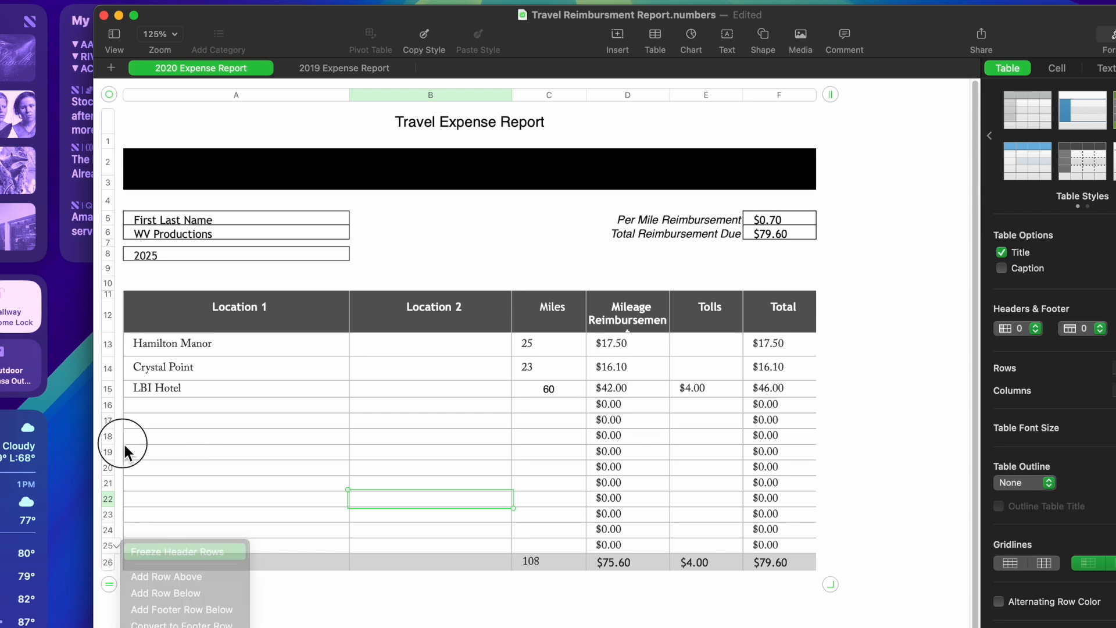
click(118, 437)
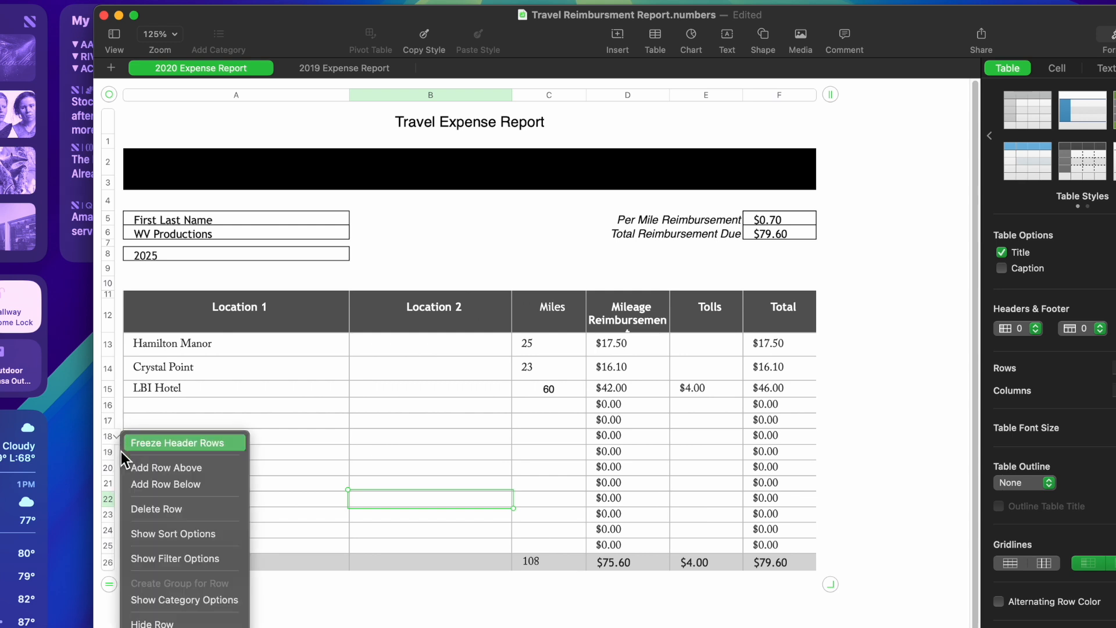
click(150, 490)
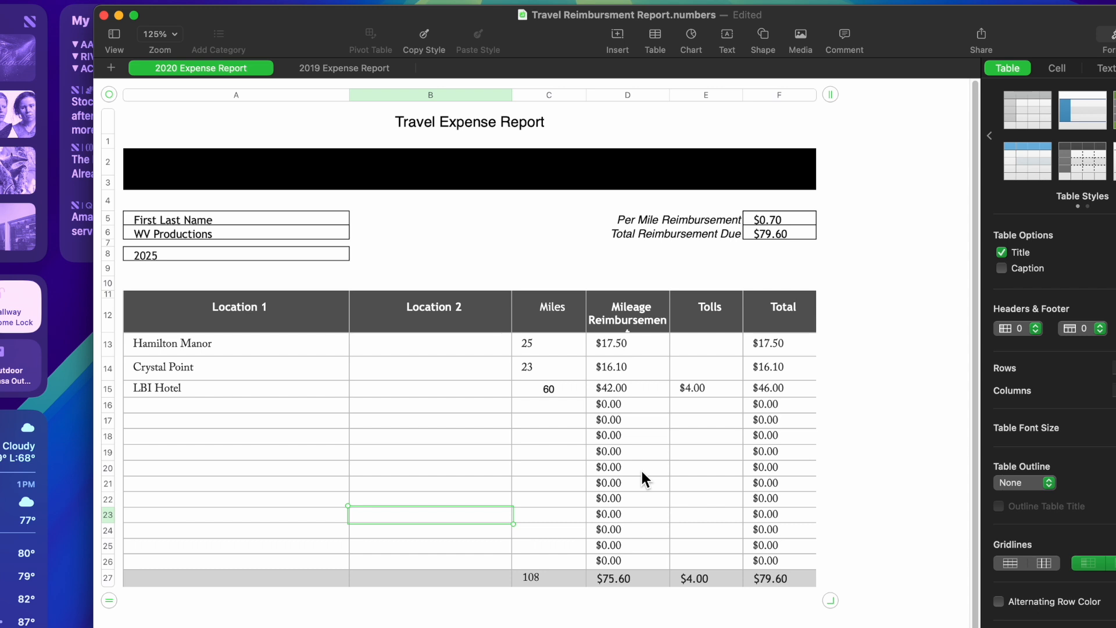
click(612, 578)
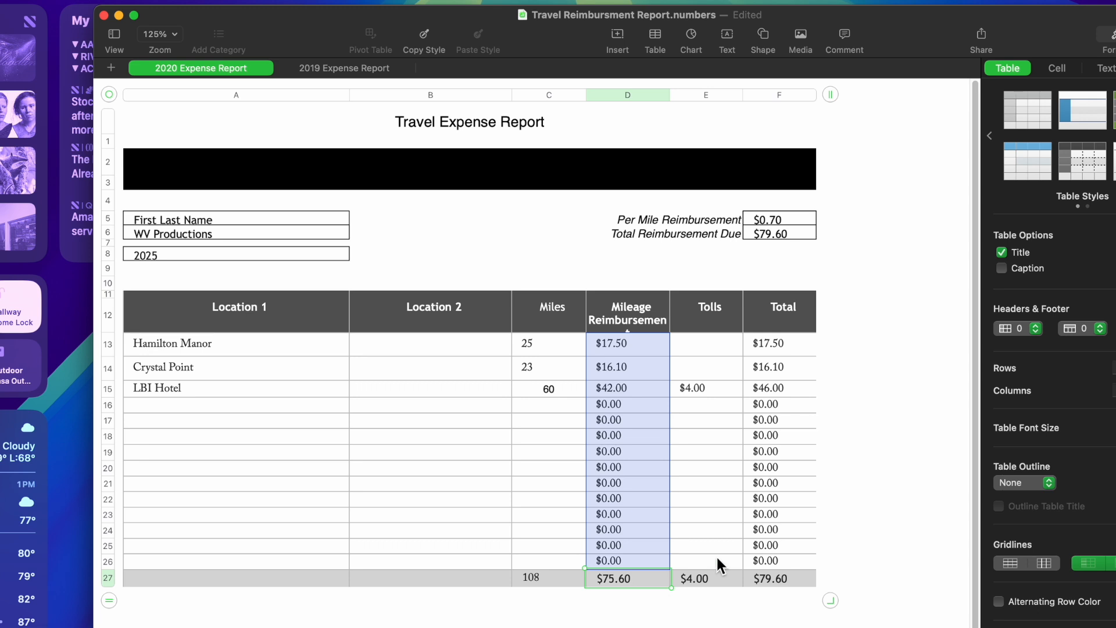
- Add another trip row below row 26, directly above the totals row
right_click(120, 564)
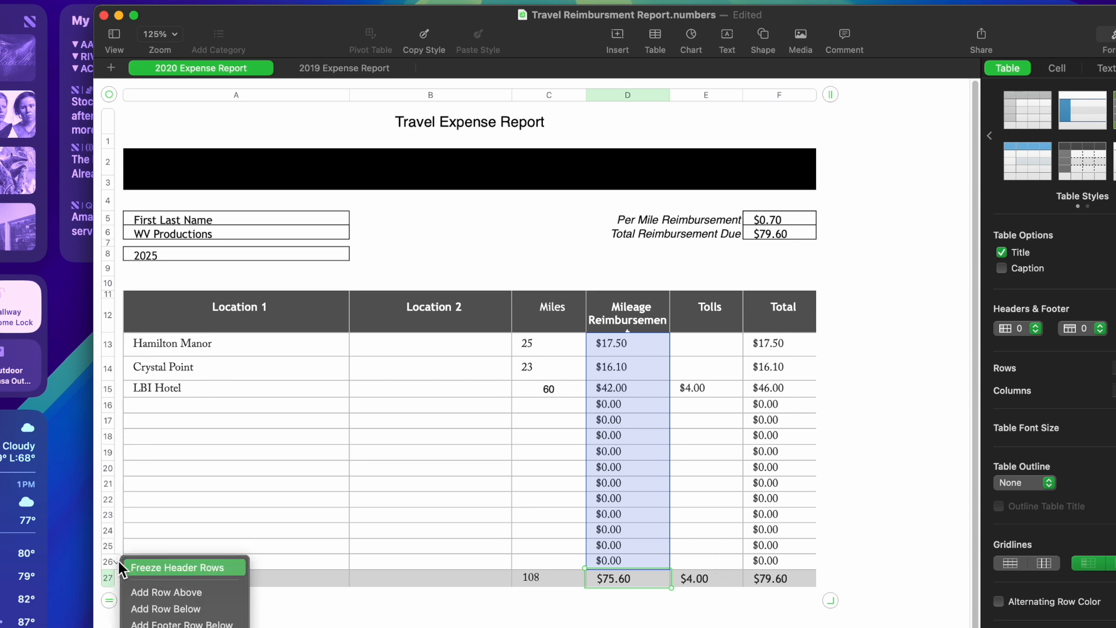
click(165, 609)
click(280, 621)
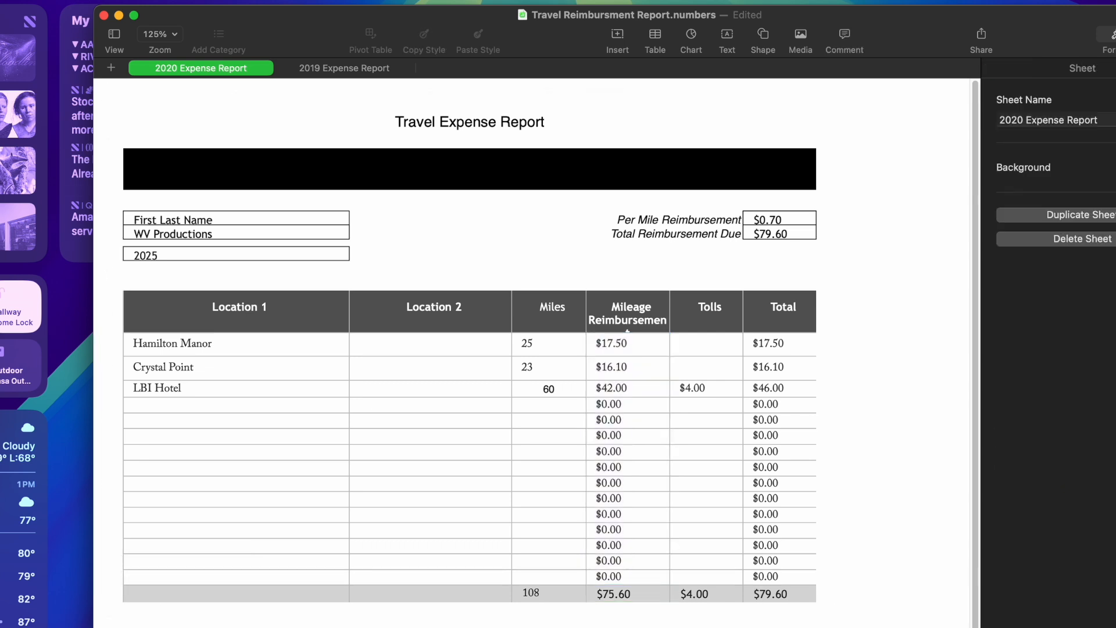
click(189, 367)
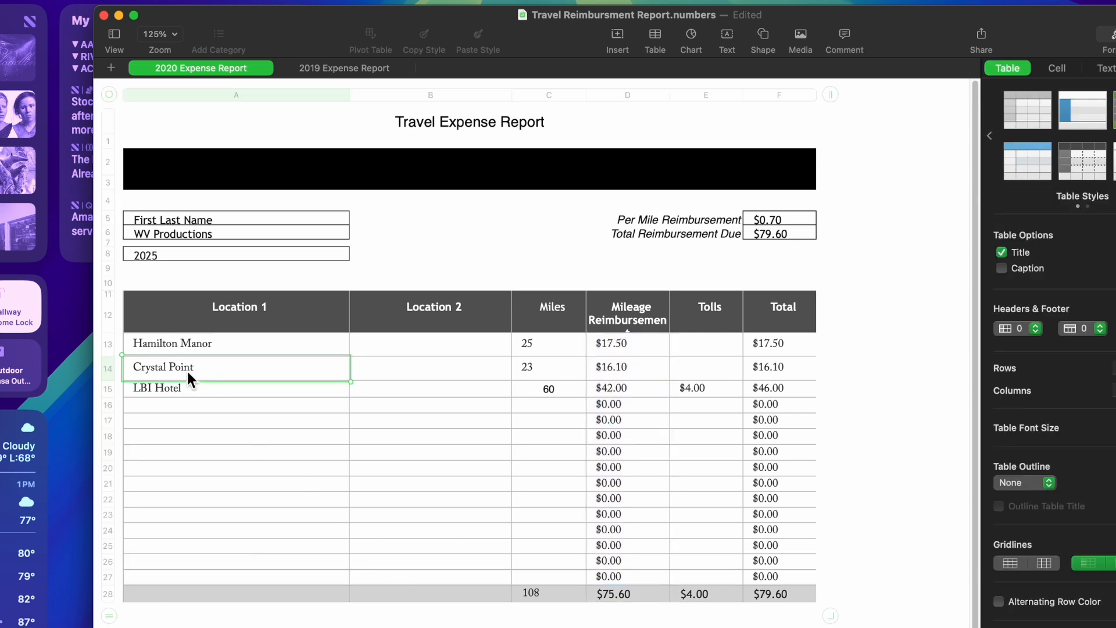
click(396, 388)
click(348, 389)
click(404, 398)
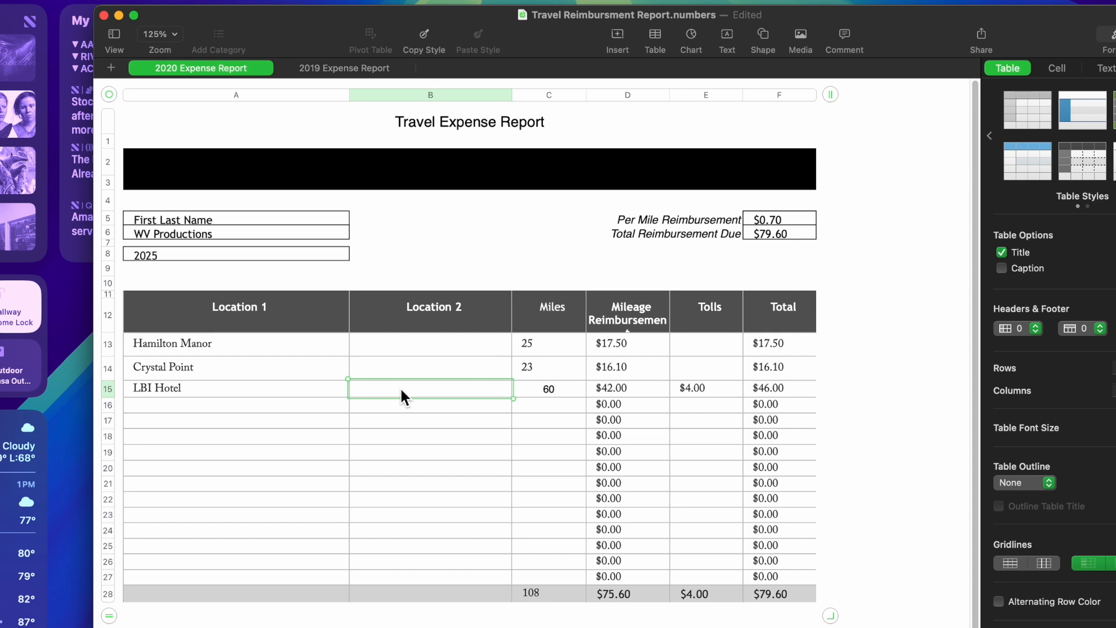
- Calculate 25+45 in Spotlight, then dismiss the search without changing the report
key(super+space)
text(2)
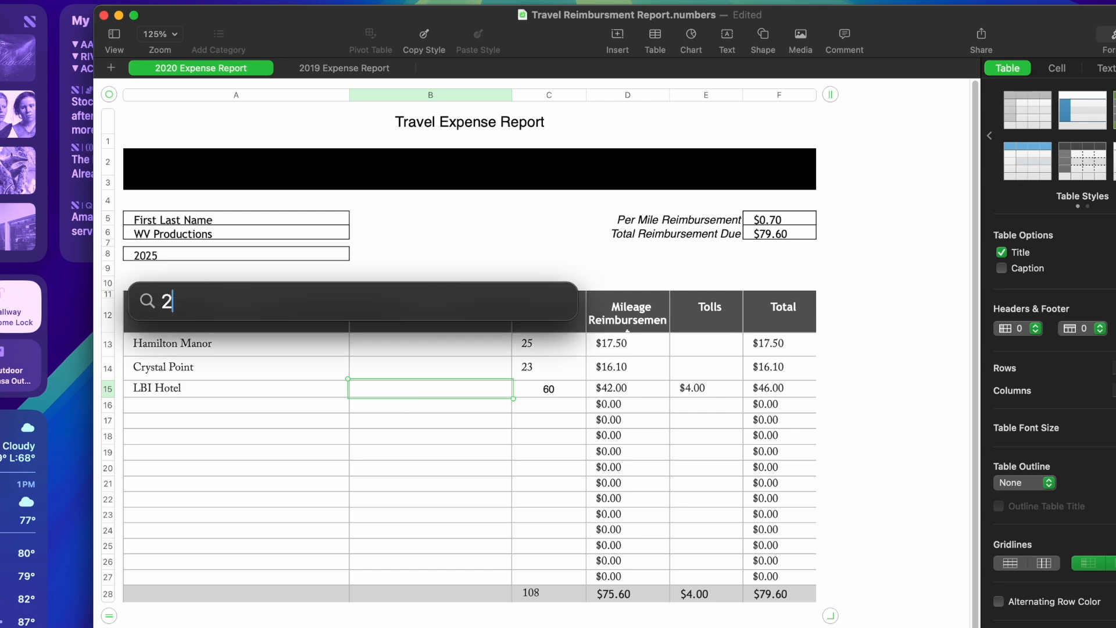
text(5+45)
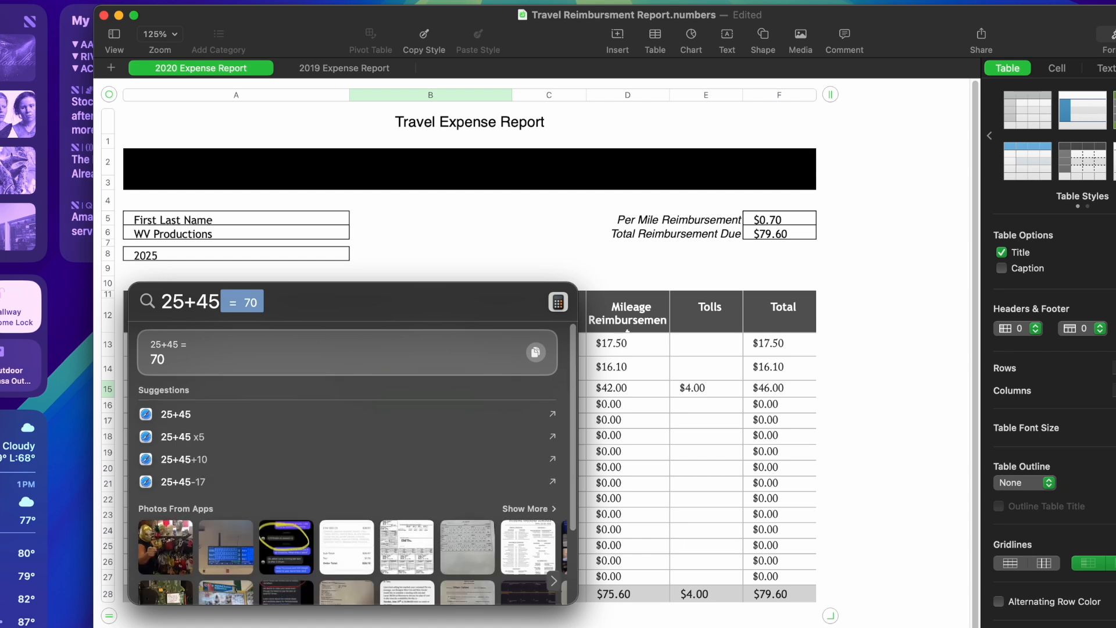
key(BackSpace)
key(BackSpace)
key(BackSpace)
key(BackSpace)
key(BackSpace)
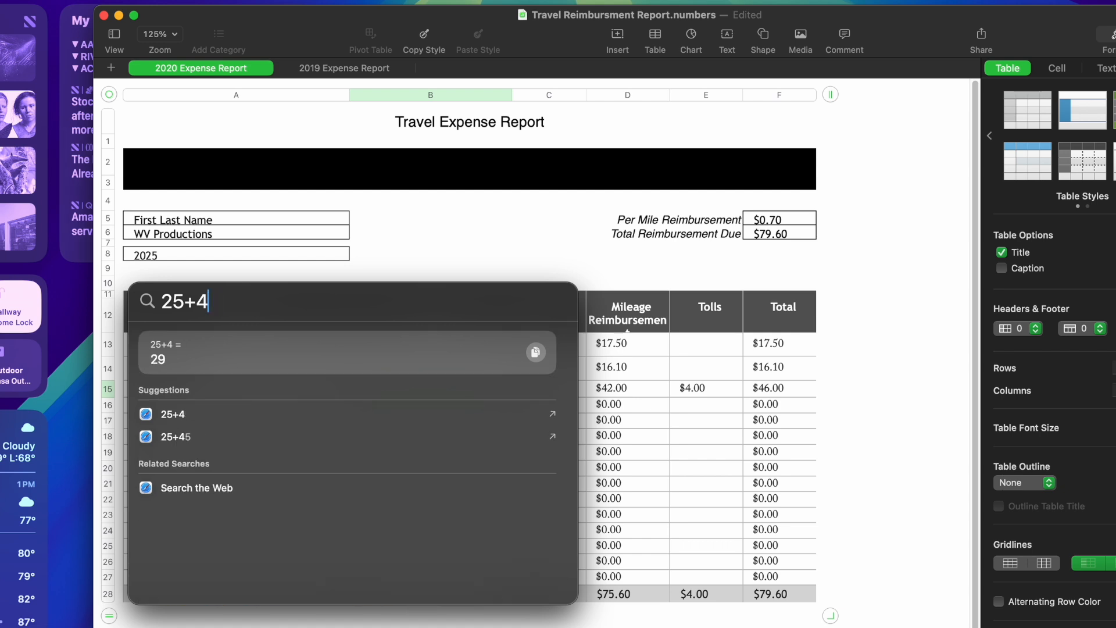
key(Escape)
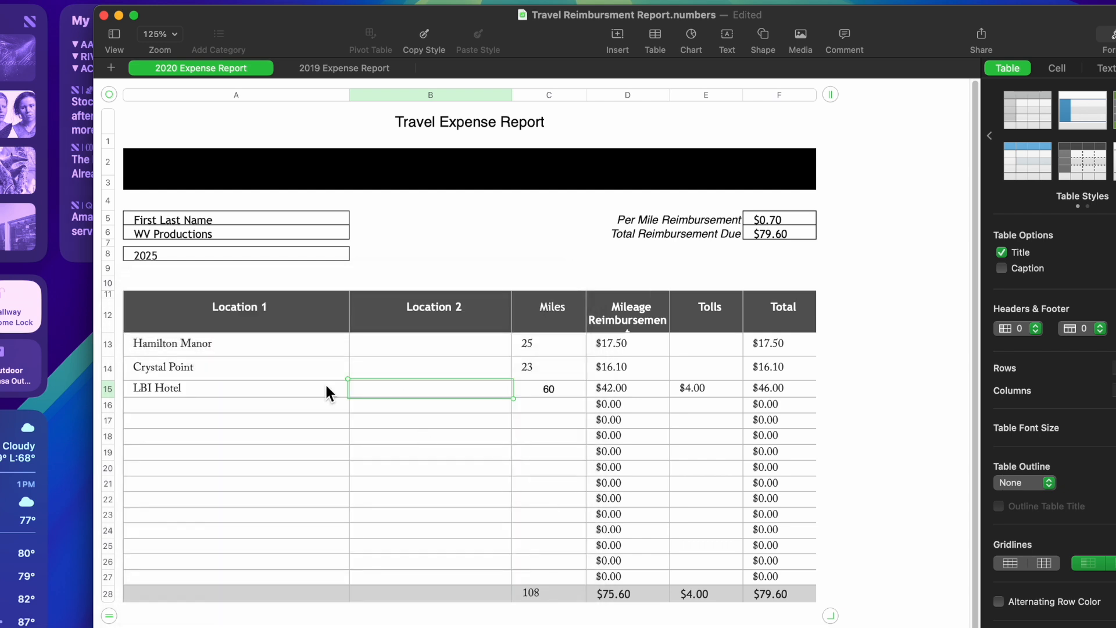
- Check the references in the LBI Hotel trip's Mileage Reimbursement and Total cells
click(650, 390)
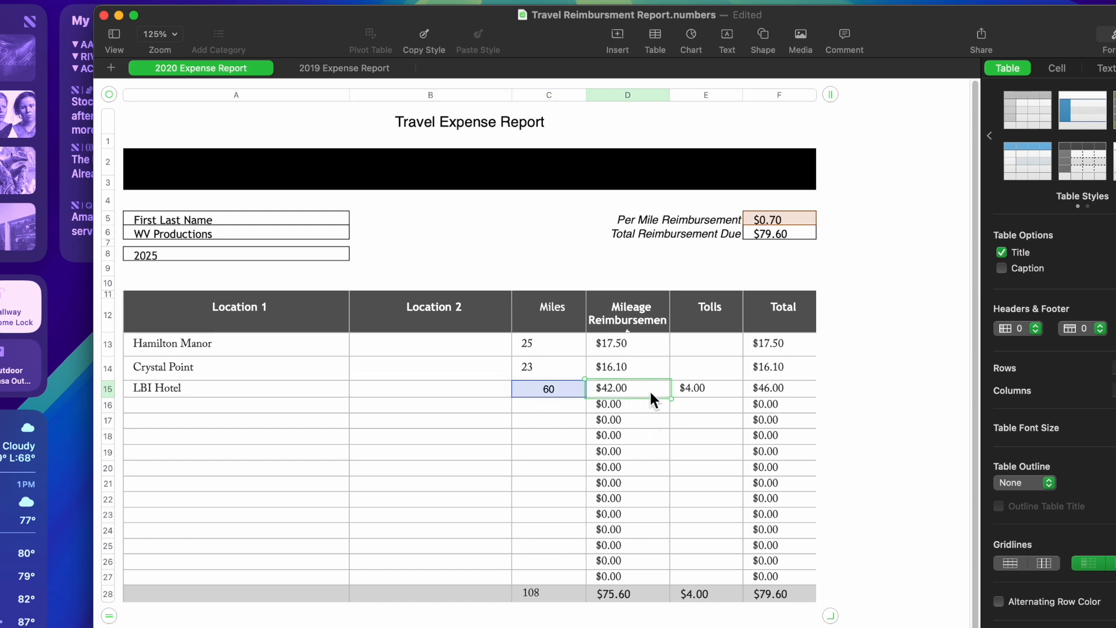
click(767, 390)
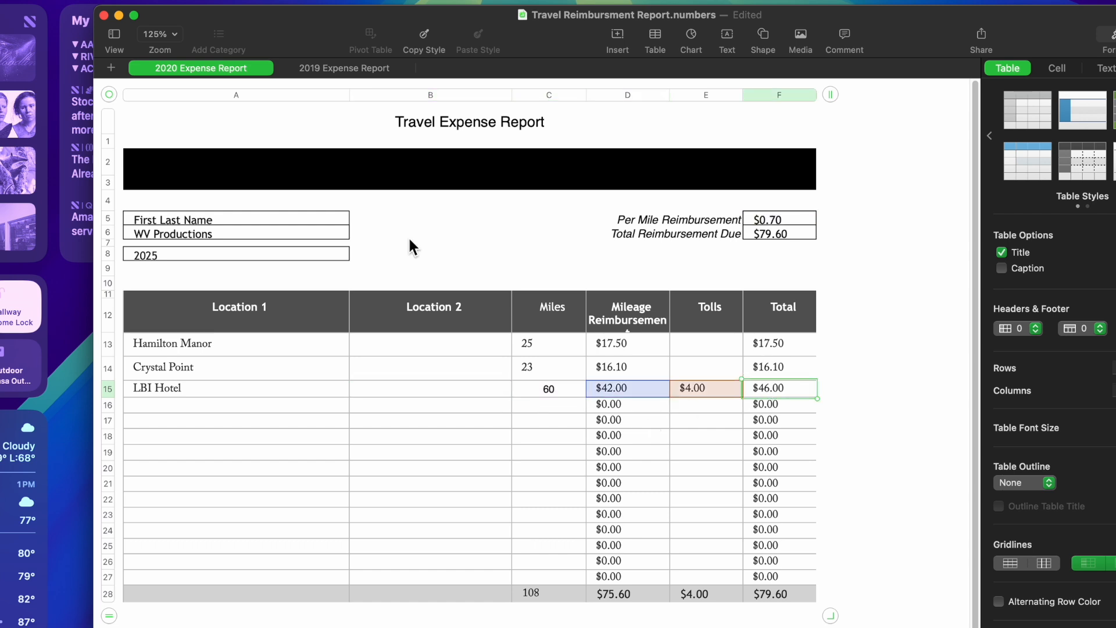
- Examine the data format and border settings of the name, company and year boxes and the two reimbursement amount cells
click(280, 223)
click(226, 250)
click(231, 226)
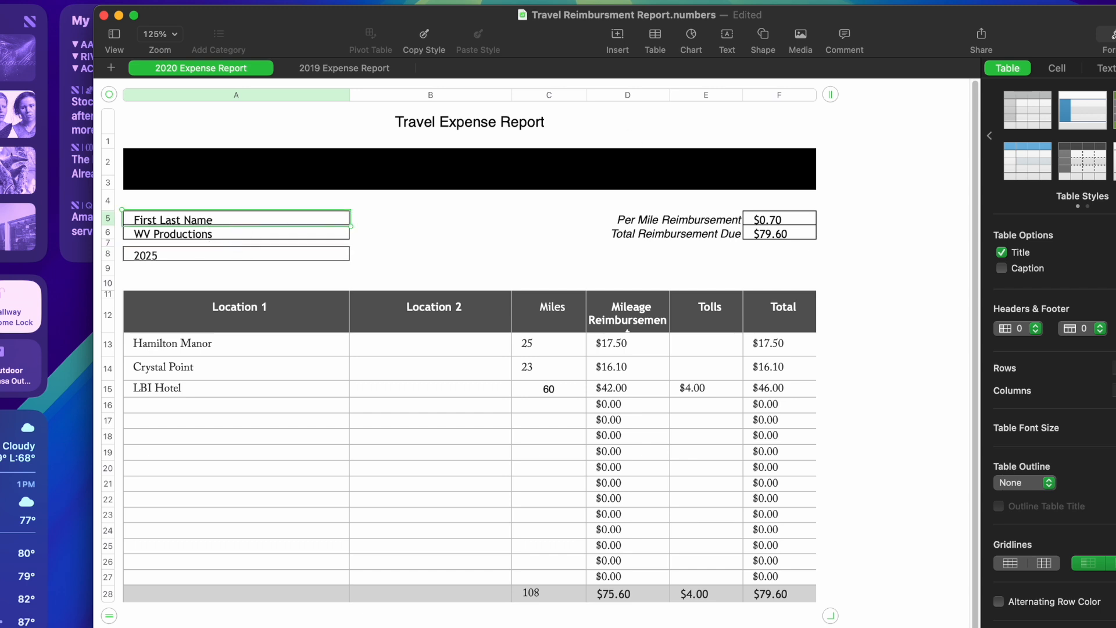
click(1054, 68)
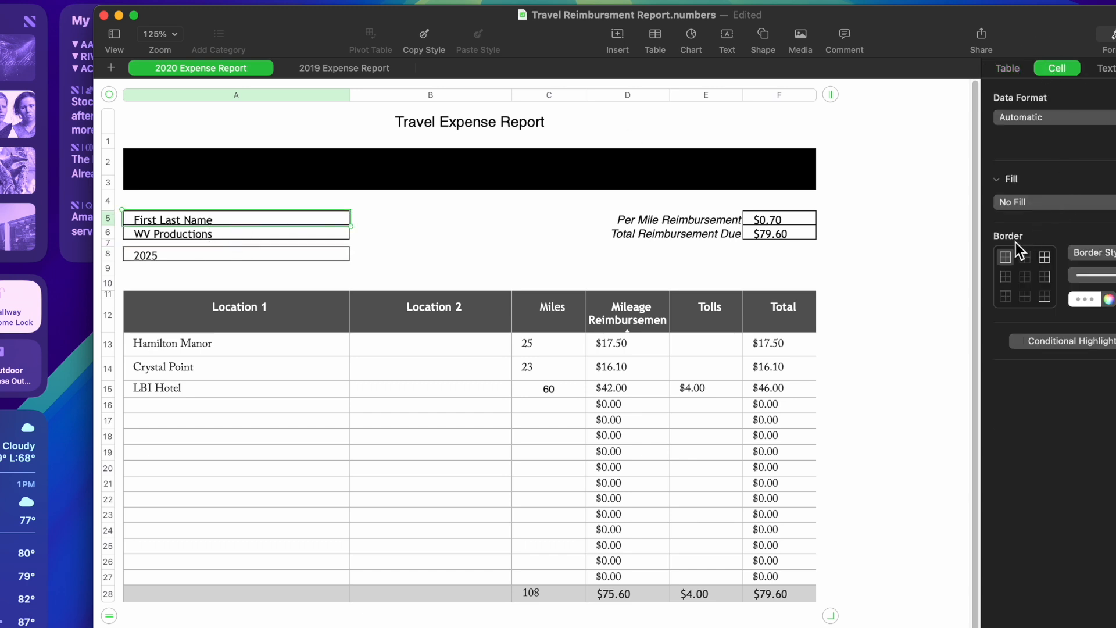
click(315, 251)
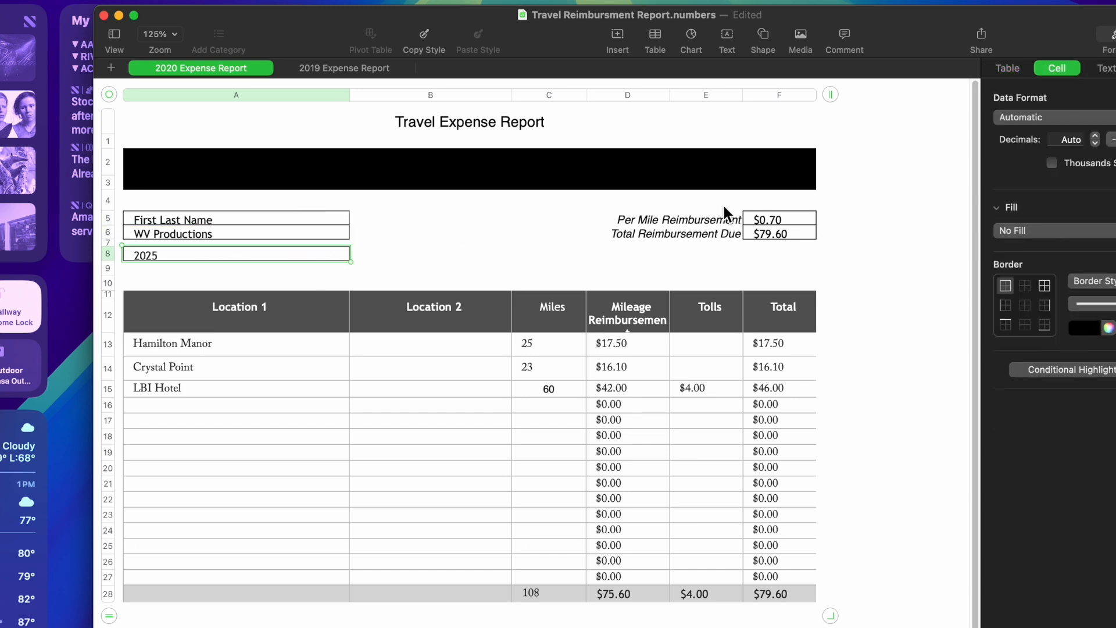
click(765, 221)
click(765, 230)
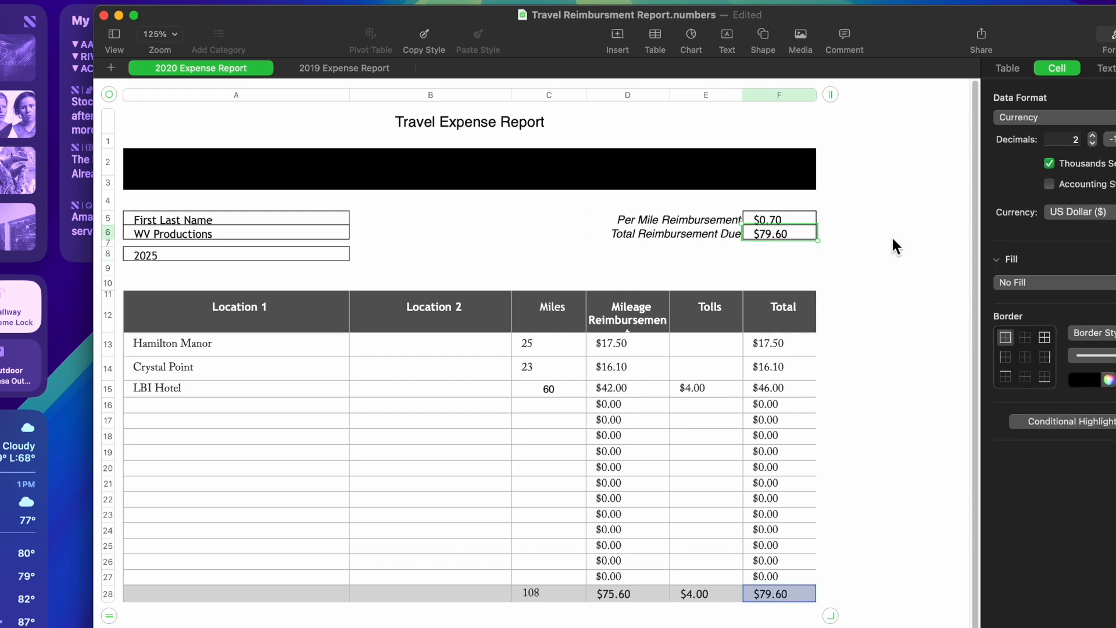
click(591, 249)
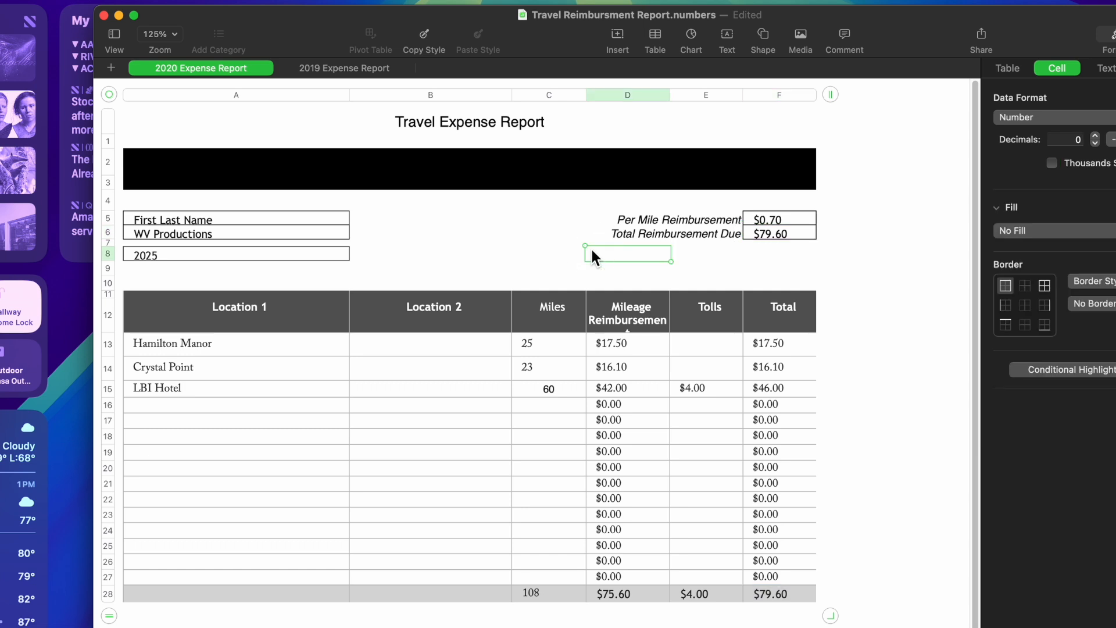
click(693, 233)
click(282, 233)
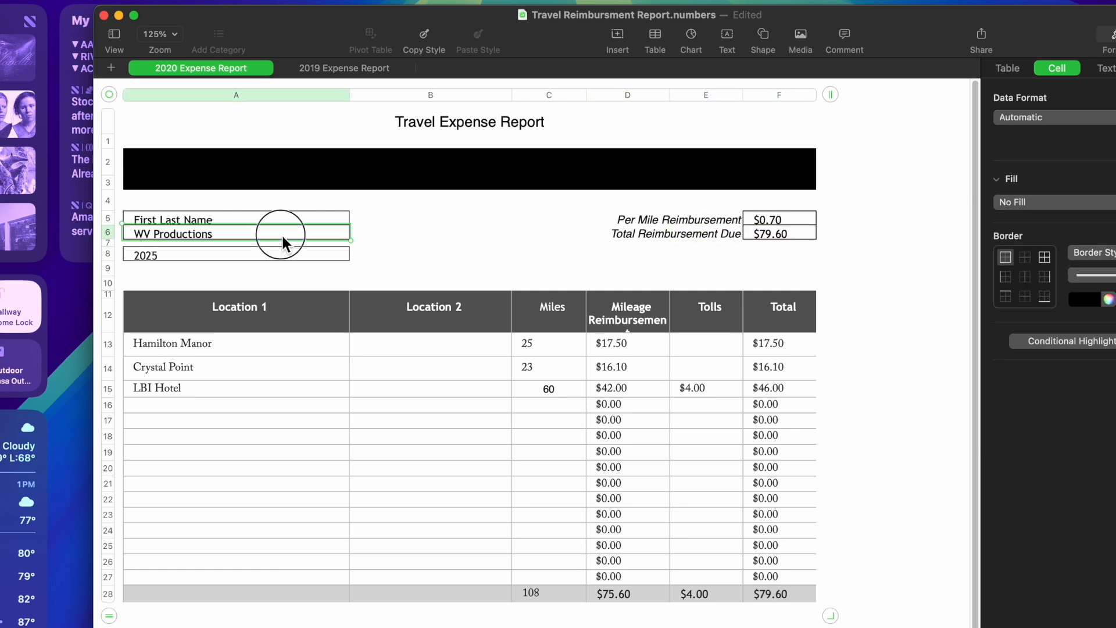
- Examine the formatting of the black banner cells, the report title and the header and trip cells under Location 1
click(262, 170)
click(422, 176)
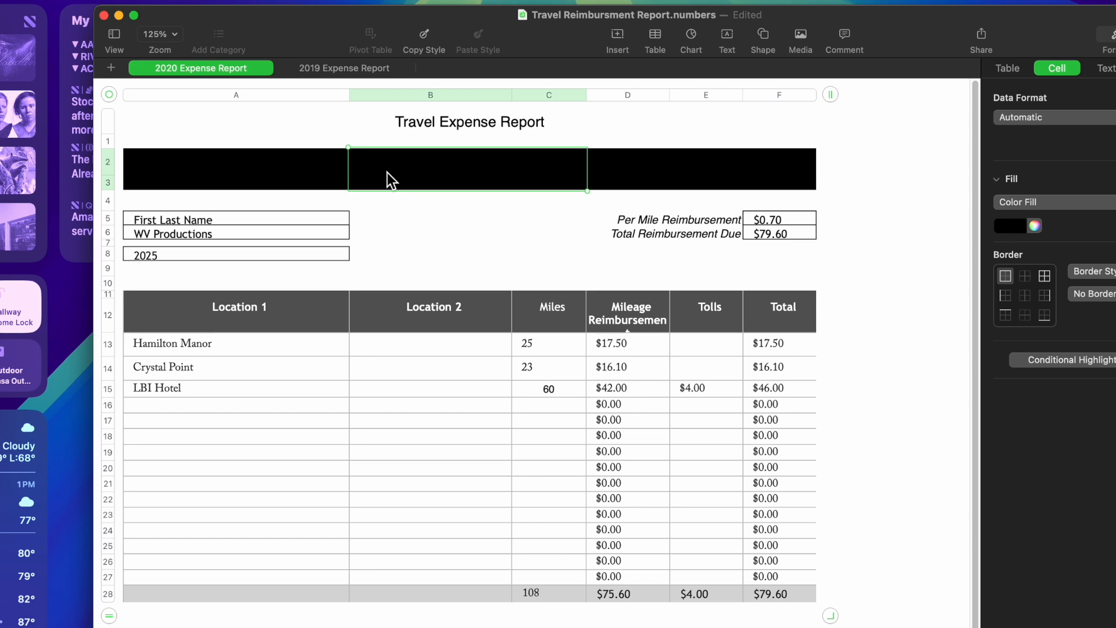
click(447, 128)
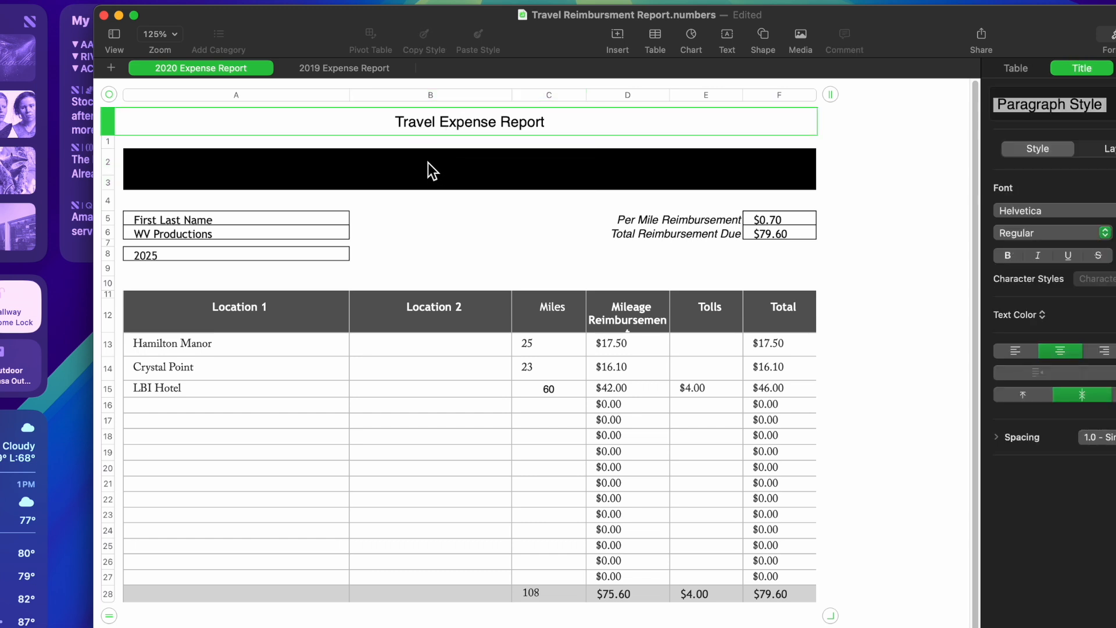
click(305, 215)
click(285, 254)
click(266, 322)
click(265, 404)
click(269, 499)
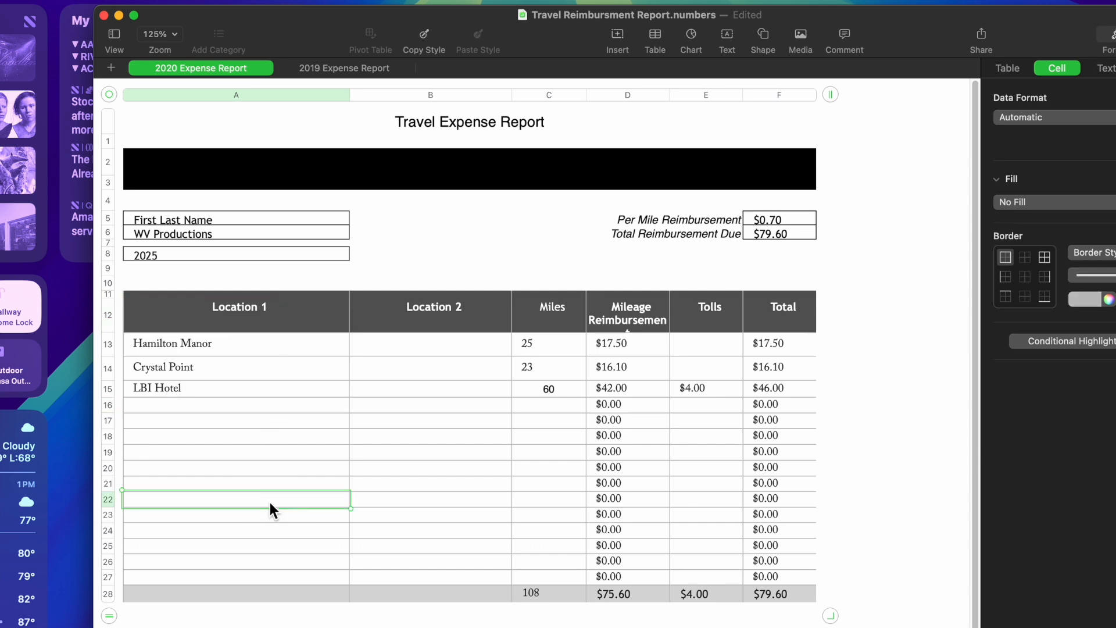